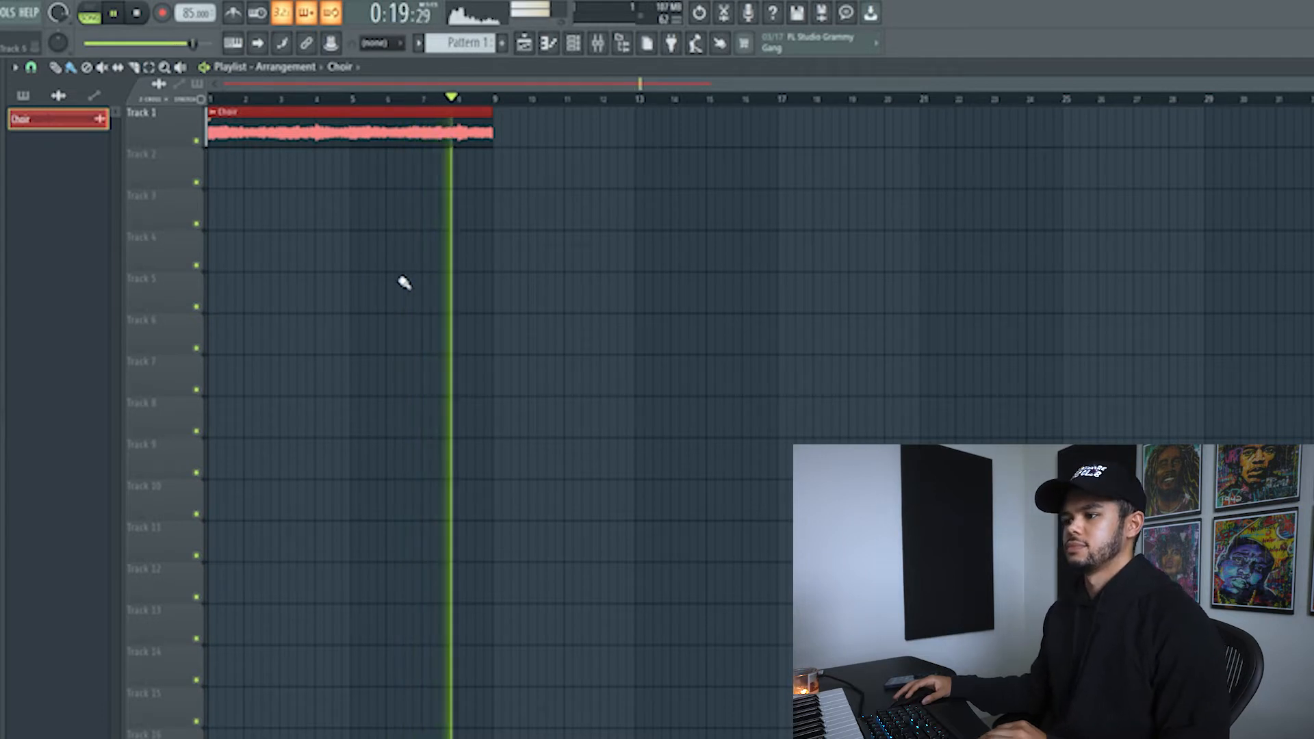
Stop playback and reposition the Channel rack near the start of the Playlist.
key("space")
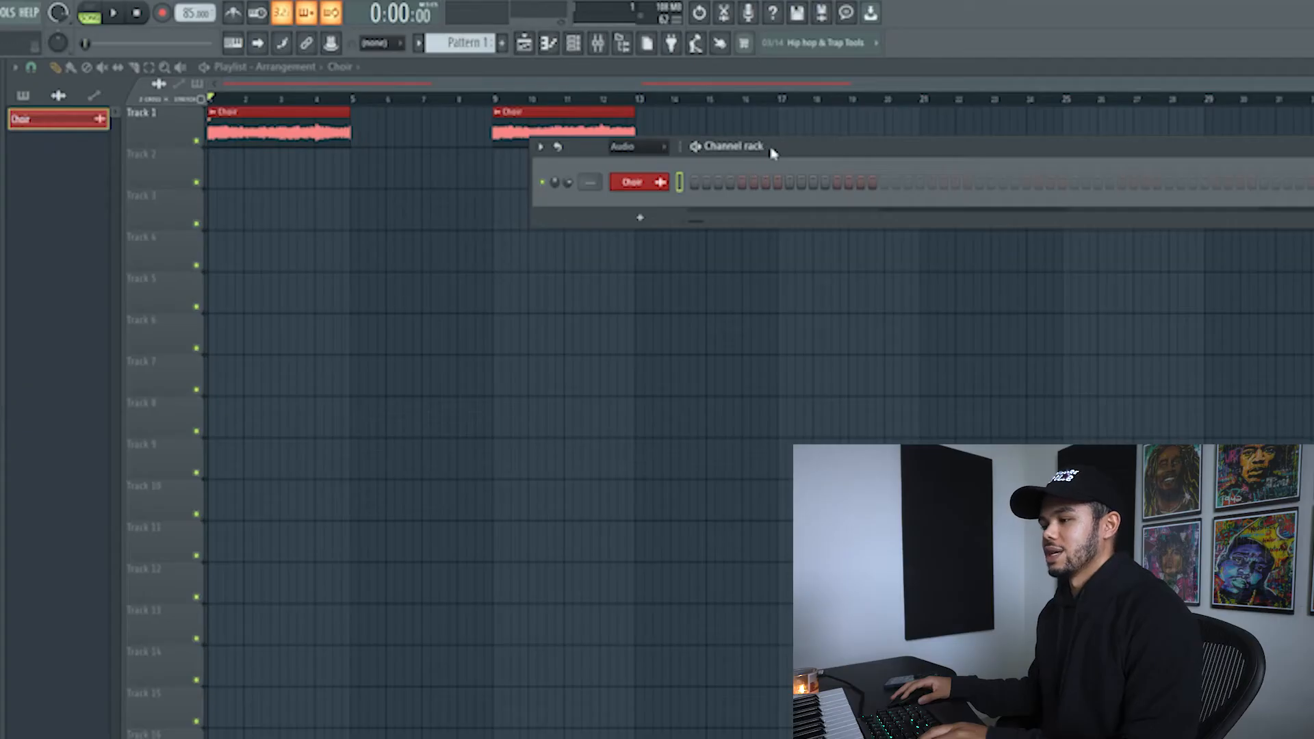
left_click_drag(772, 152, 445, 128)
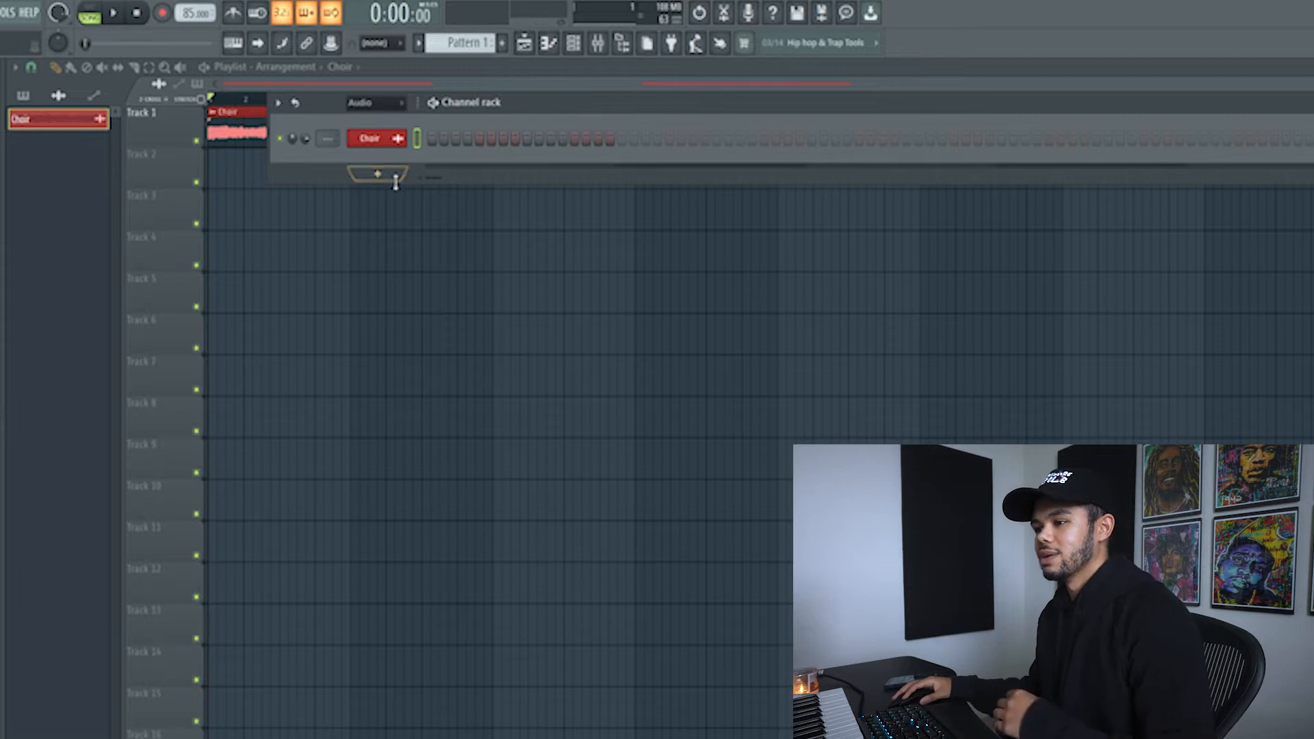
key("F6")
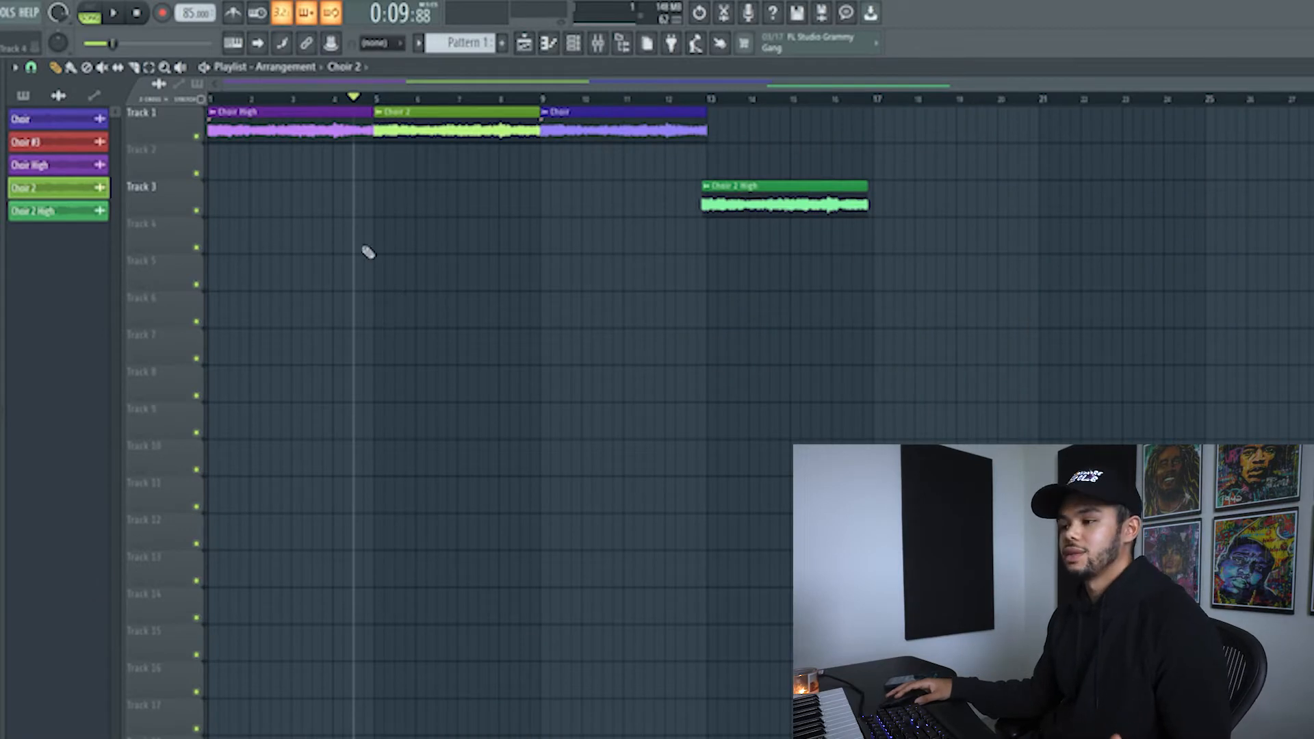
Place Choir 2 High on Track 1 at bar 13, put Choir at bar 1 on Track 4, and shift Choir High and Choir 2 past bar 9.
left_click_drag(736, 186, 742, 85)
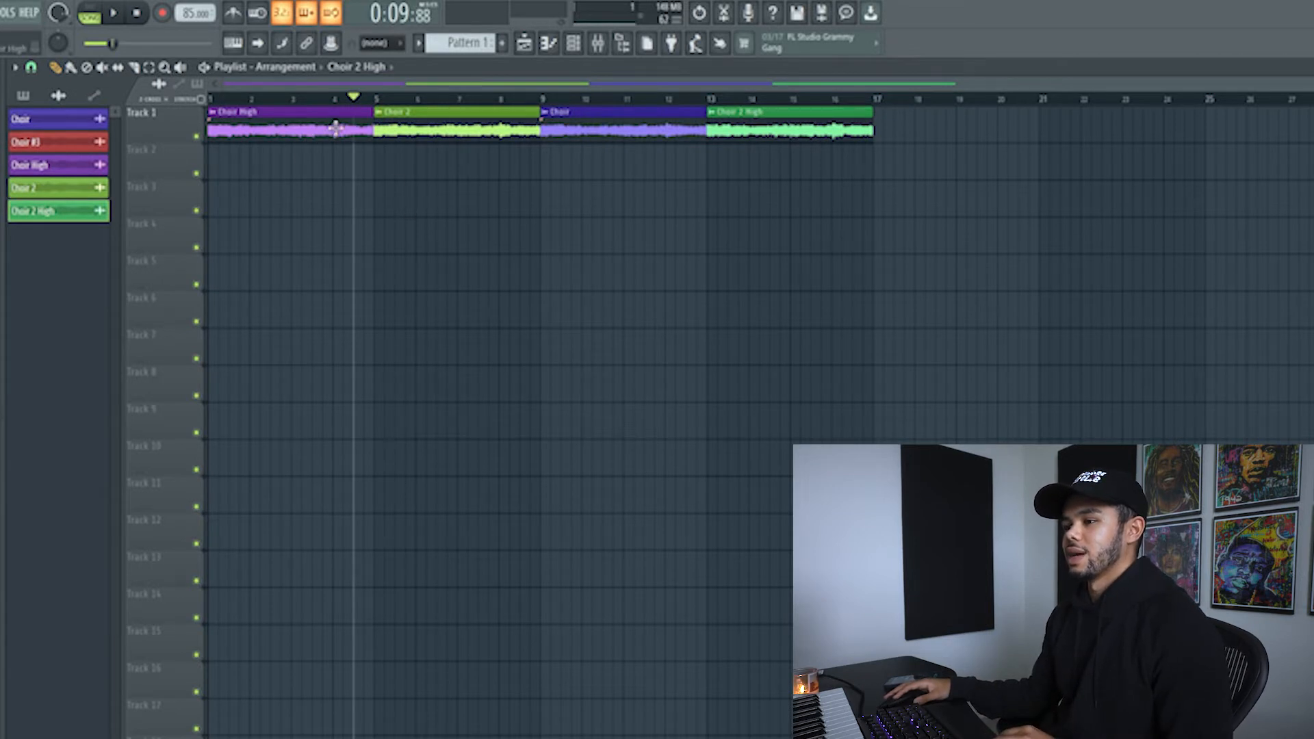
left_click_drag(594, 132, 191, 265)
left_click_drag(264, 121, 705, 158)
left_click_drag(402, 133, 606, 133)
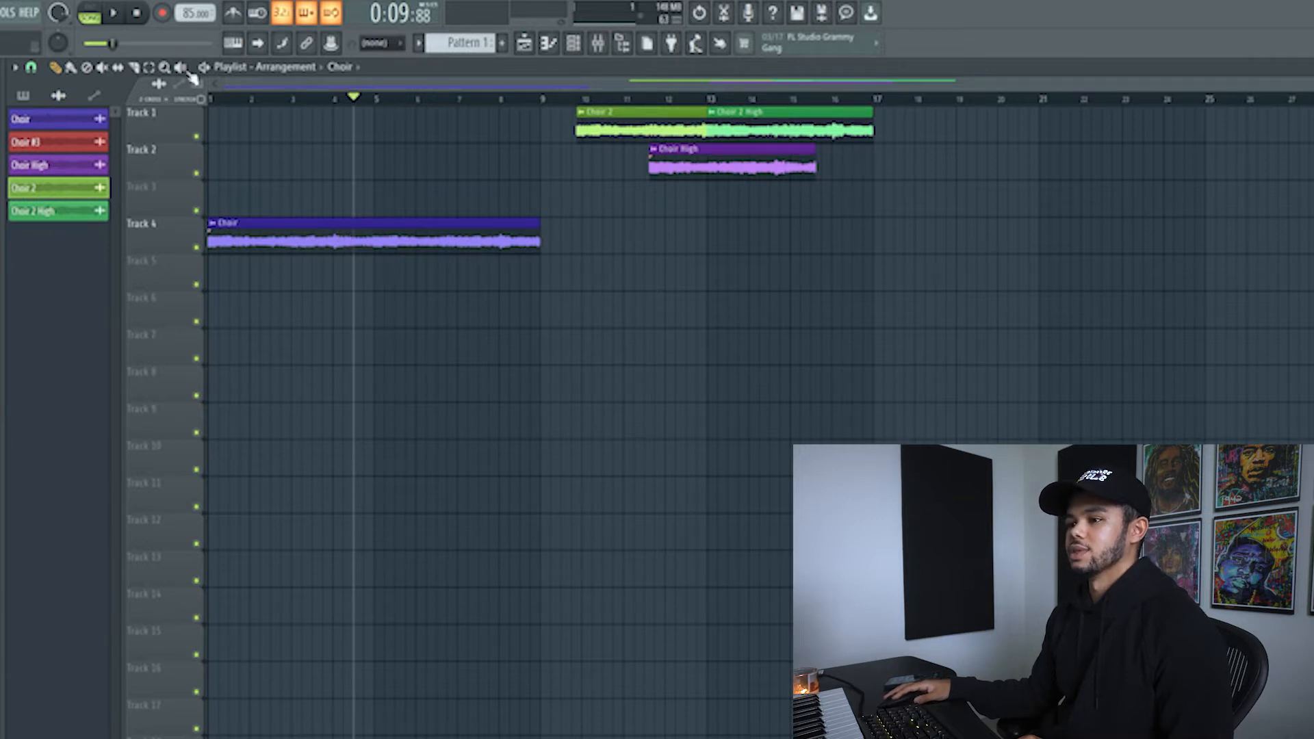
Trim the Choir clip on Track 4 to four bars and place Choir 2 at bar 5 on Track 1.
left_click_drag(544, 237, 403, 265)
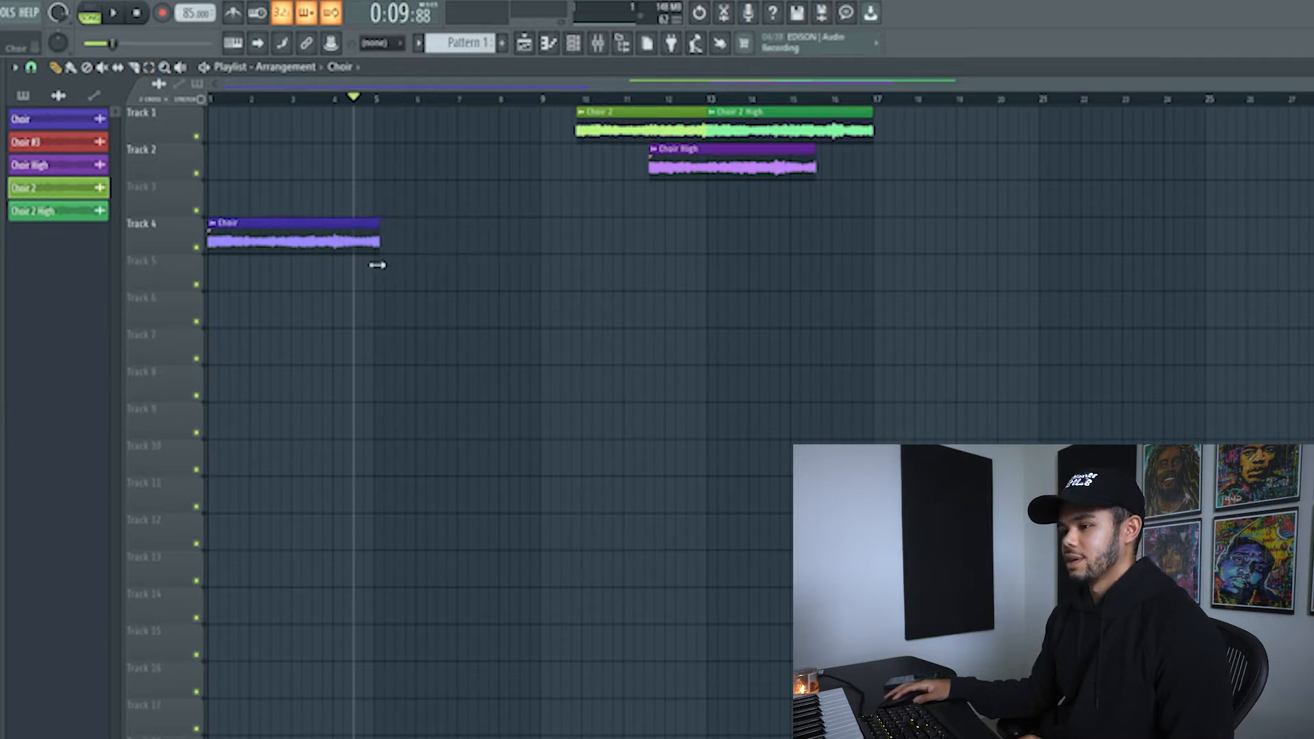
left_click_drag(689, 113, 478, 148)
left_click(381, 99)
left_click(370, 99)
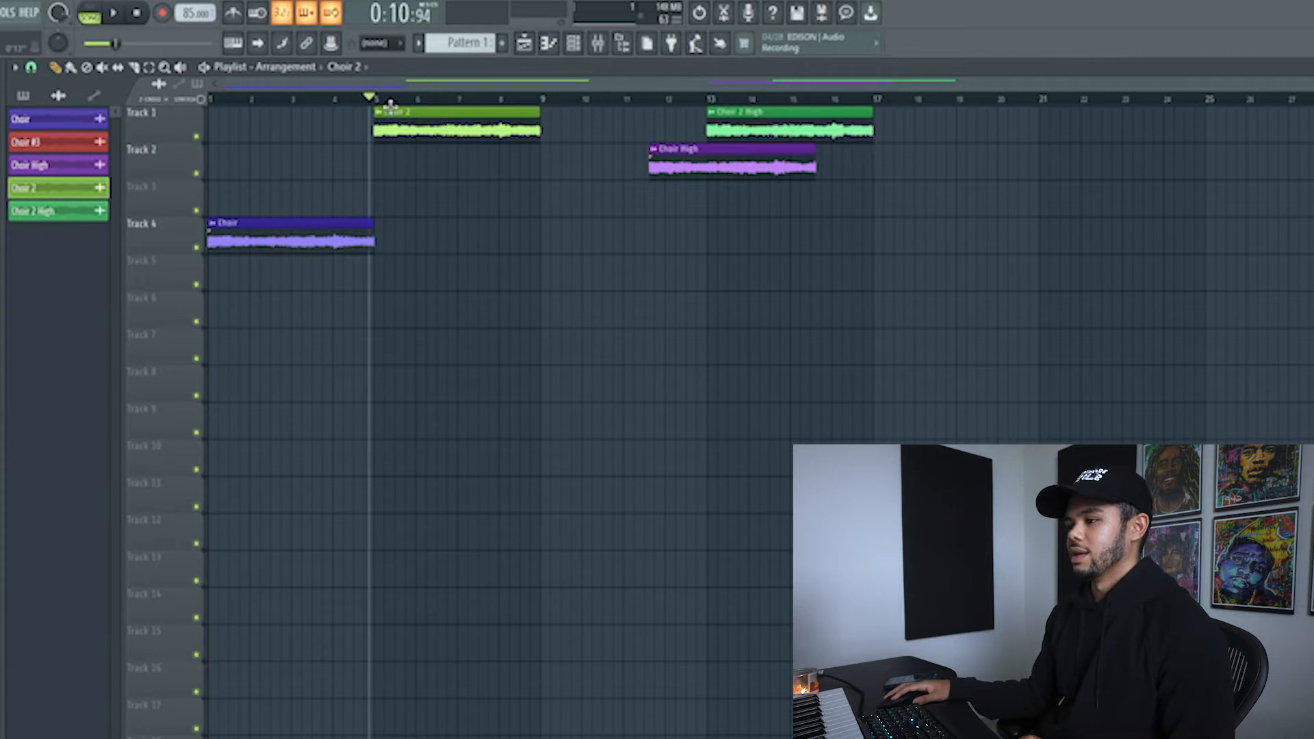
Move the Choir High clip down to Track 3 and audition the transition from Choir into Choir 2.
left_click_drag(759, 162, 759, 198)
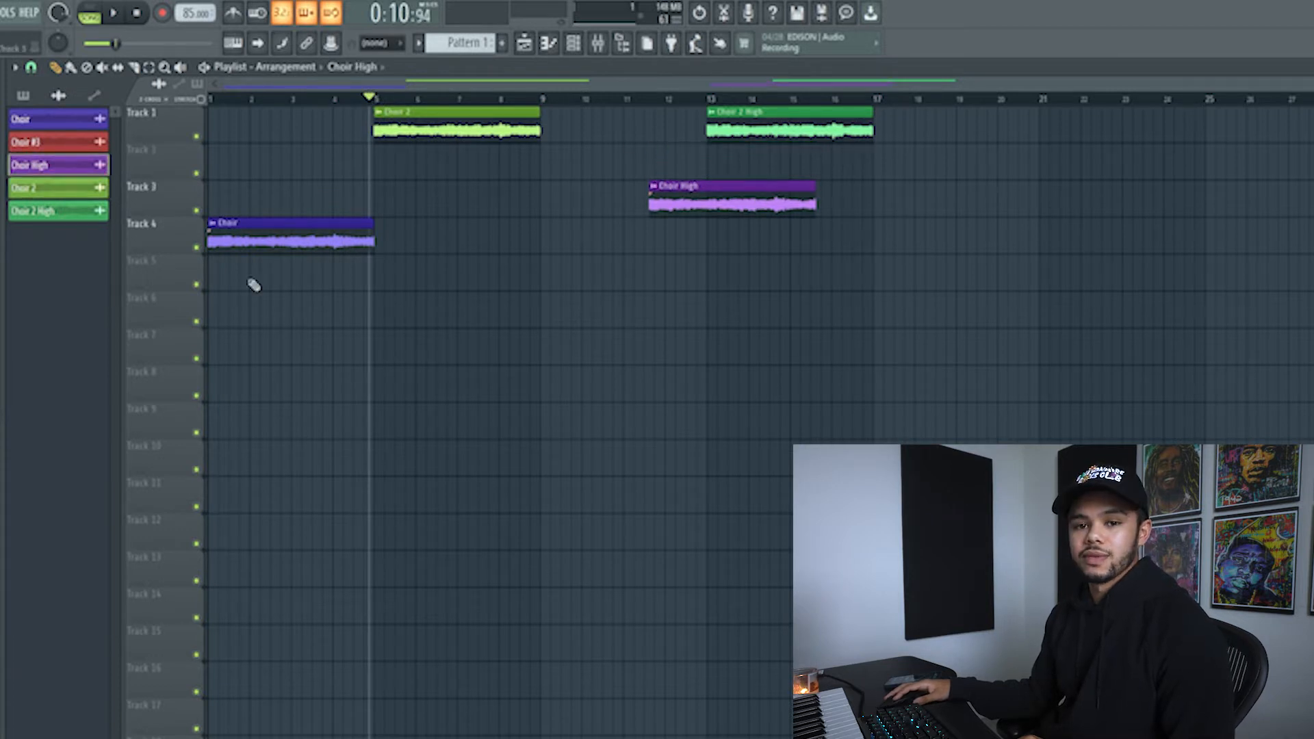
left_click(287, 99)
left_click(452, 99)
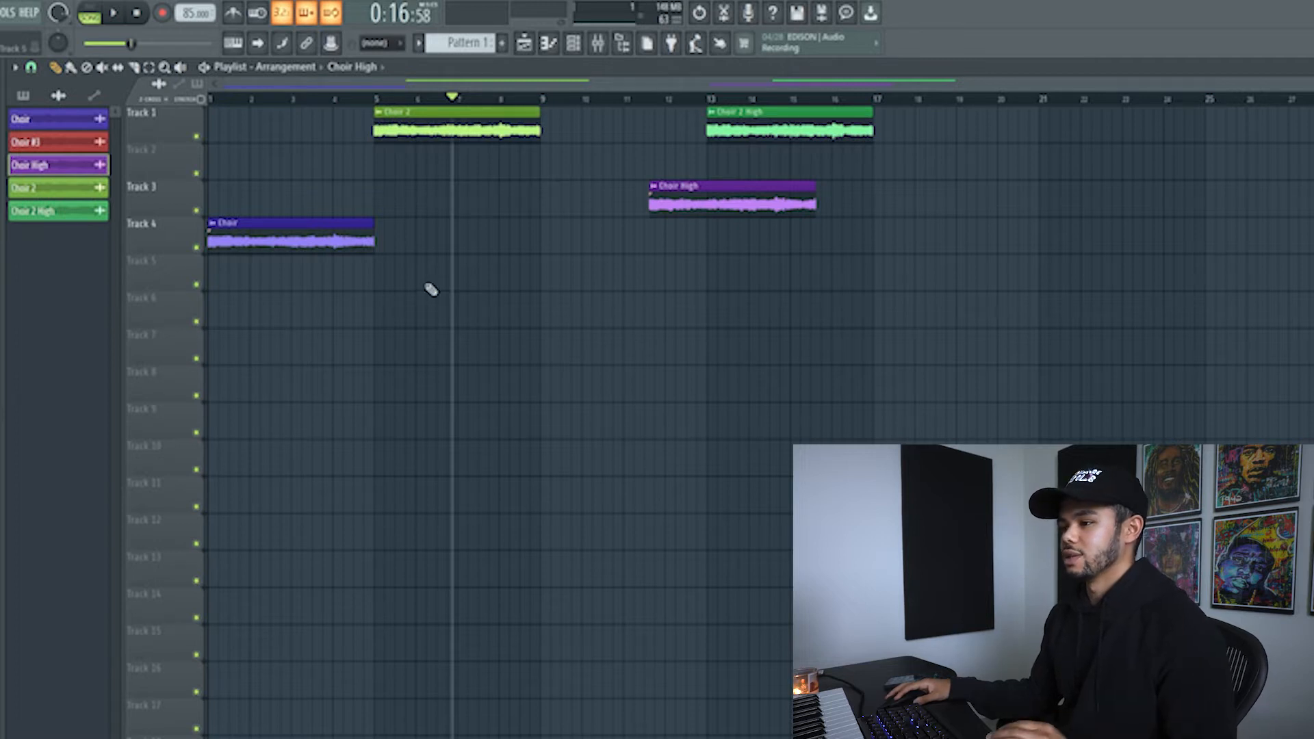
Shift Choir to about bar 9.5 and Choir 2 High to about bar 15, and place Choir High at bar 1 on Track 1.
left_click_drag(335, 231, 692, 251)
left_click_drag(783, 112, 864, 135)
left_click_drag(751, 185, 259, 94)
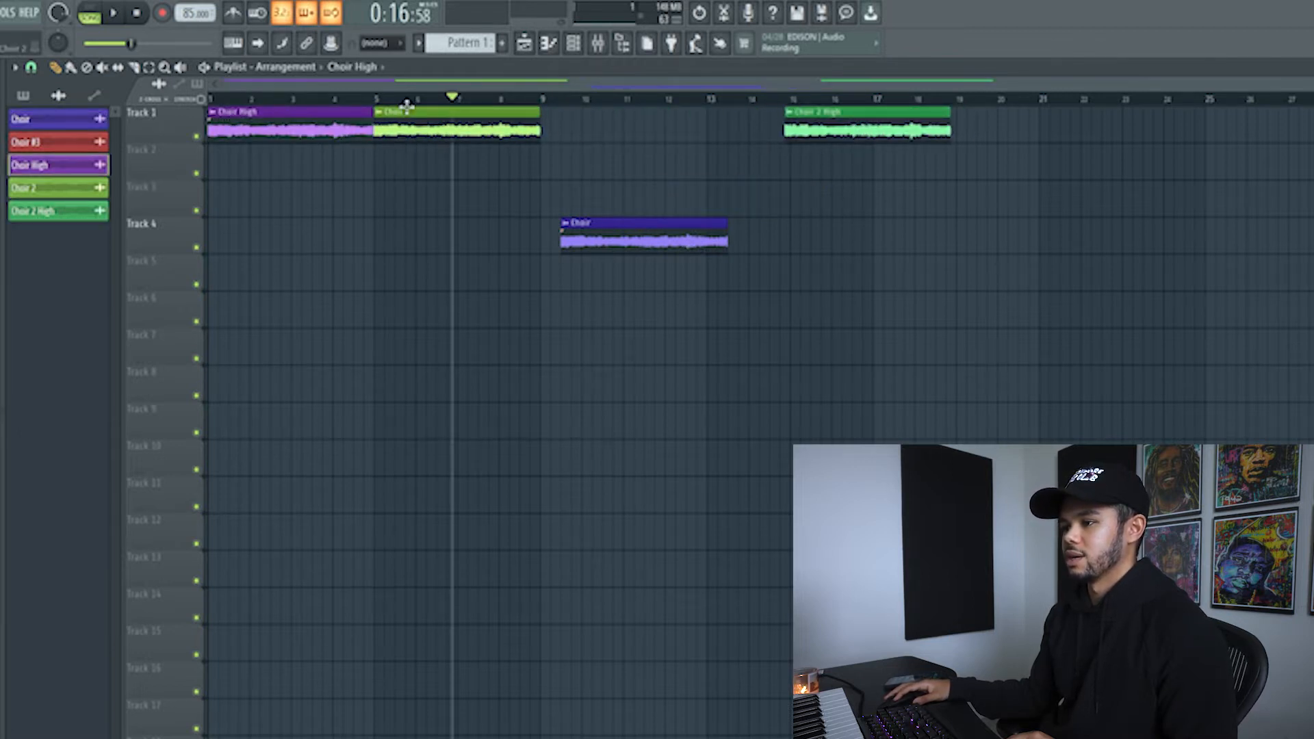
Audition the transition from Choir High into Choir 2 around bar 5.
left_click_drag(339, 98, 385, 95)
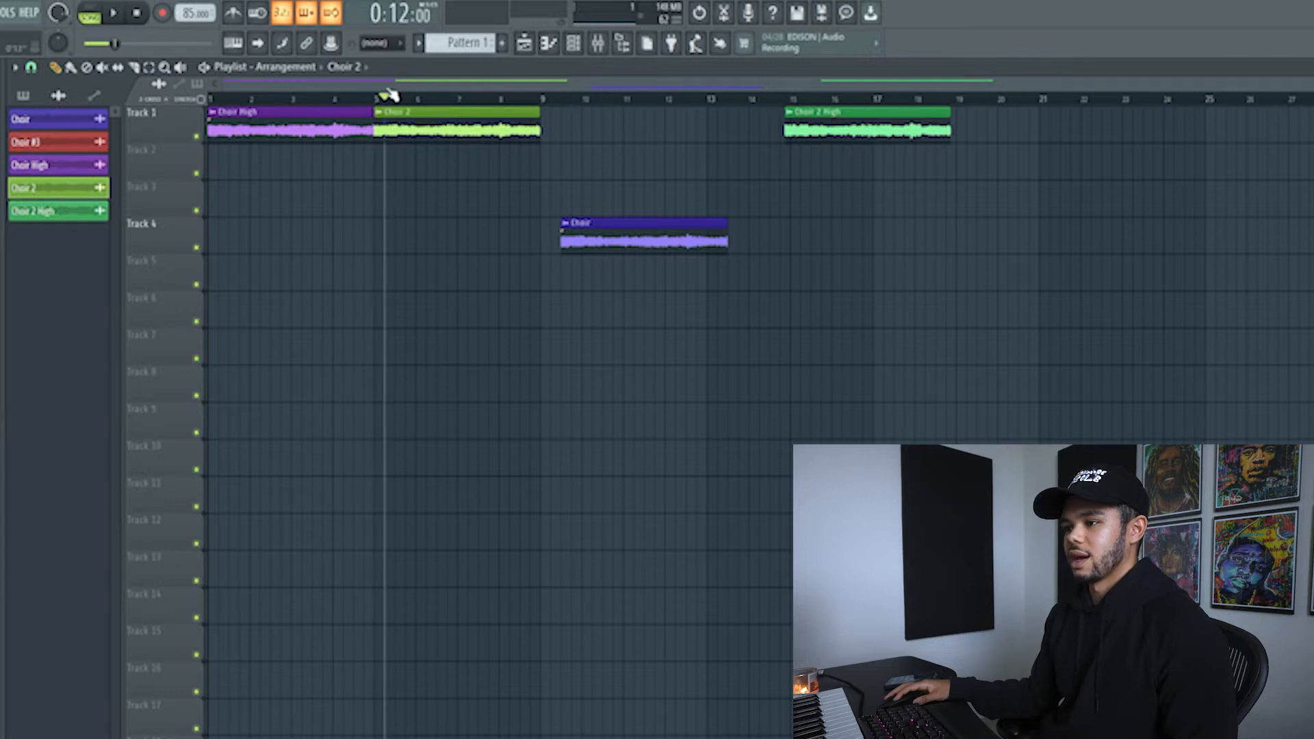
key("space")
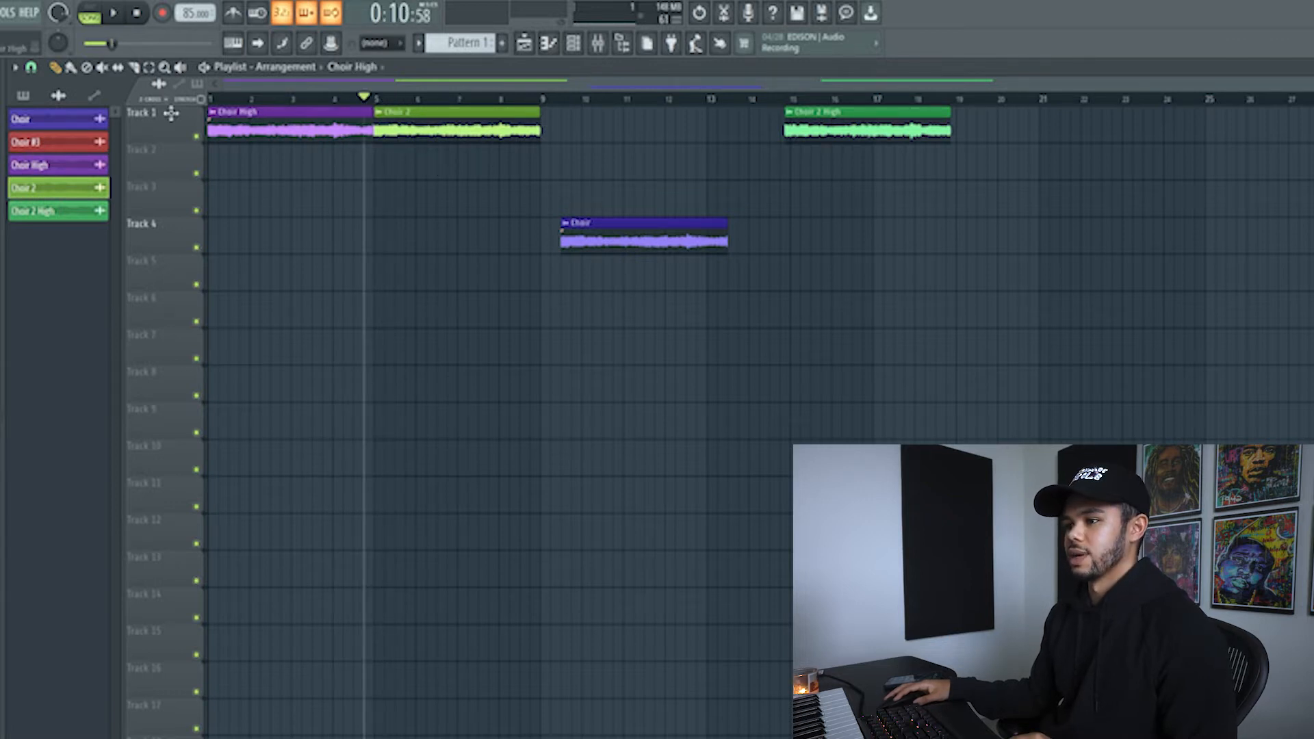
left_click_drag(262, 101, 94, 112)
left_click_drag(320, 122, 523, 136)
Place Choir at bar 9 and a copy of Choir 2 at bar 13 on Track 2, and move Choir 2 High to bar 17.
left_click_drag(616, 229, 596, 147)
left_click_drag(425, 119, 758, 174)
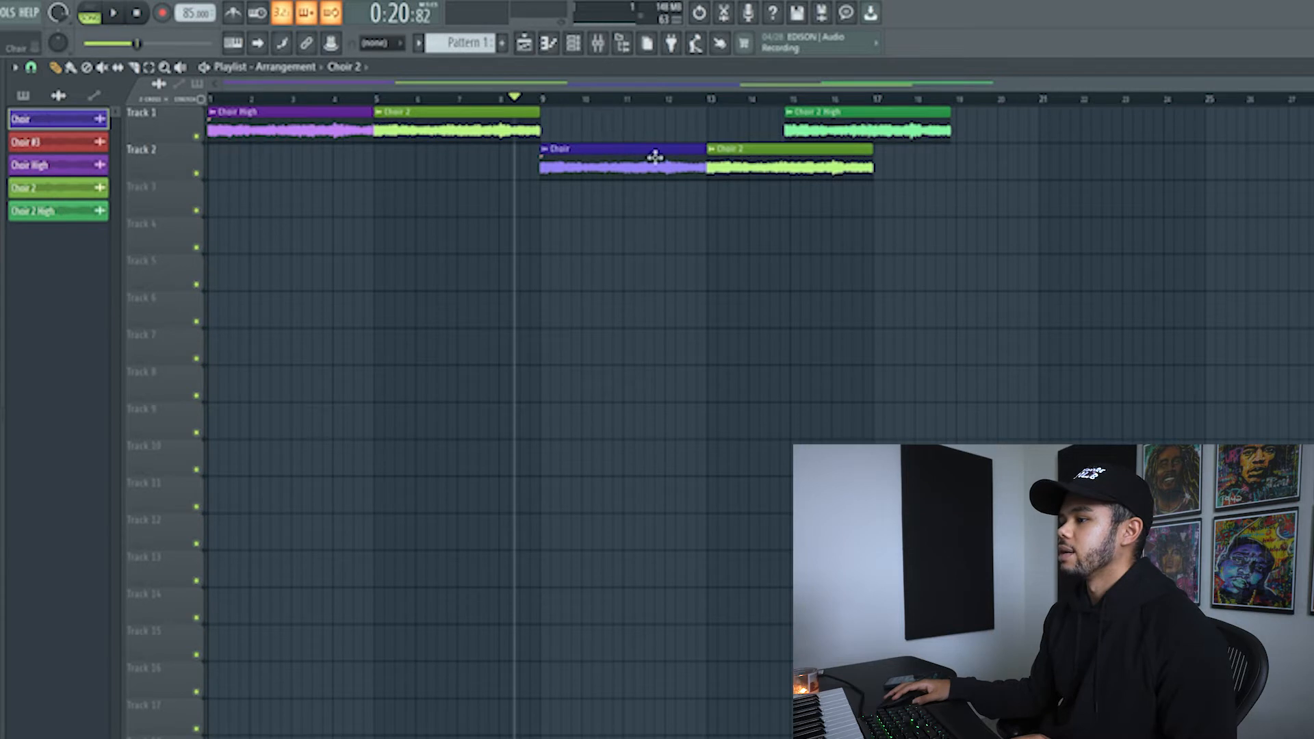
left_click_drag(851, 116, 896, 115)
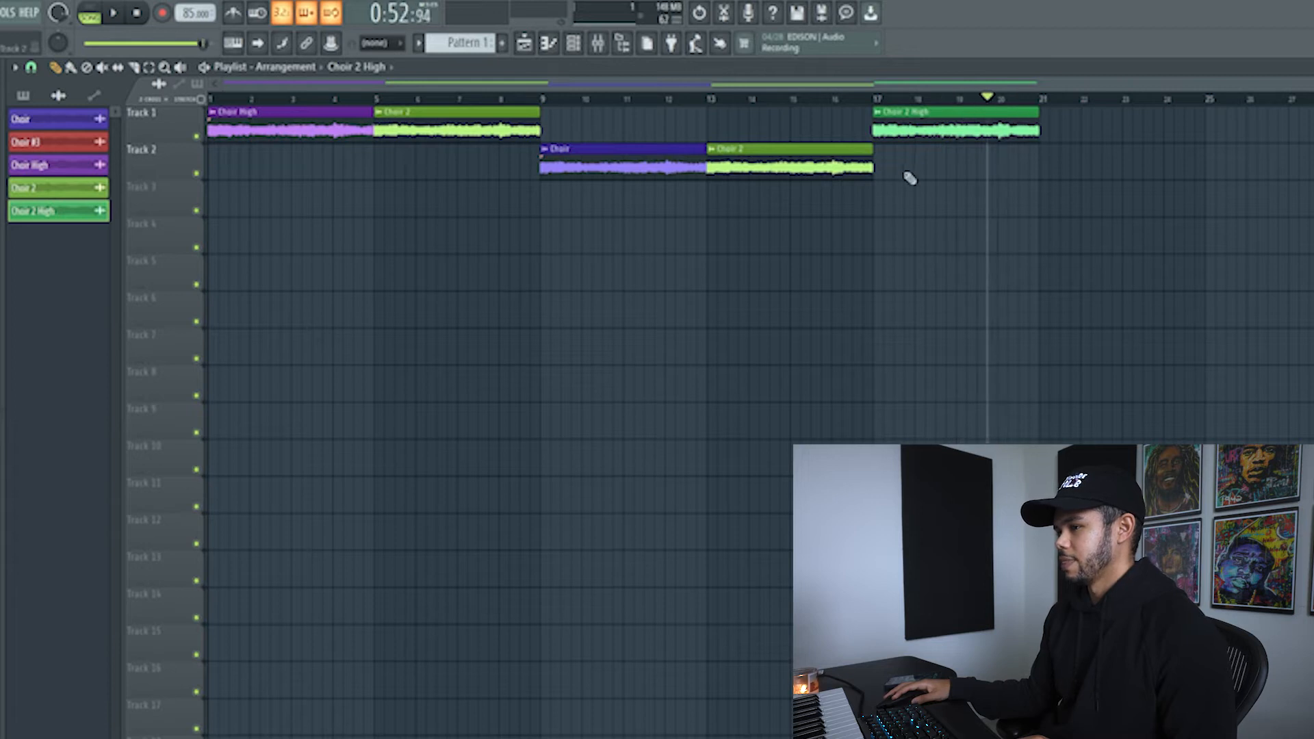
Copy the Choir and Choir 2 clips on Track 2 to bars 21 through 28 of the same track.
left_click_drag(898, 183, 1133, 182)
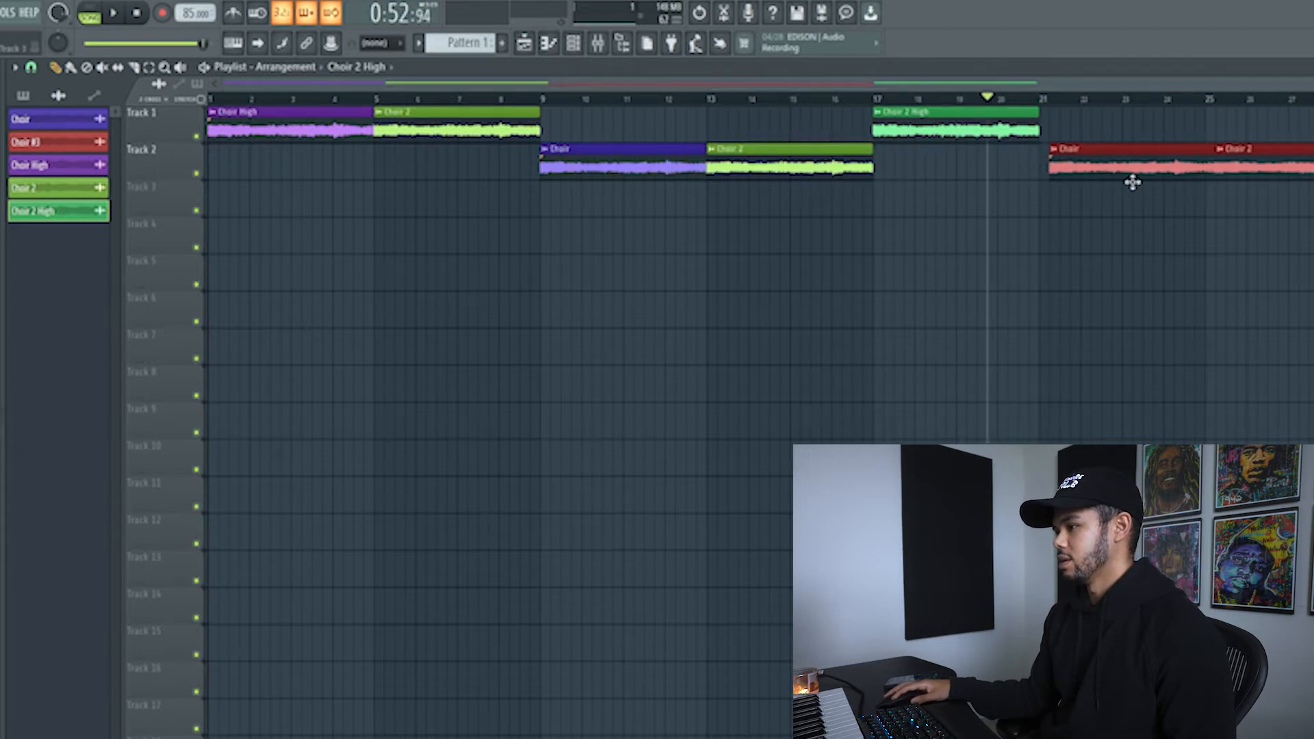
scroll(1118, 179, "down", 2)
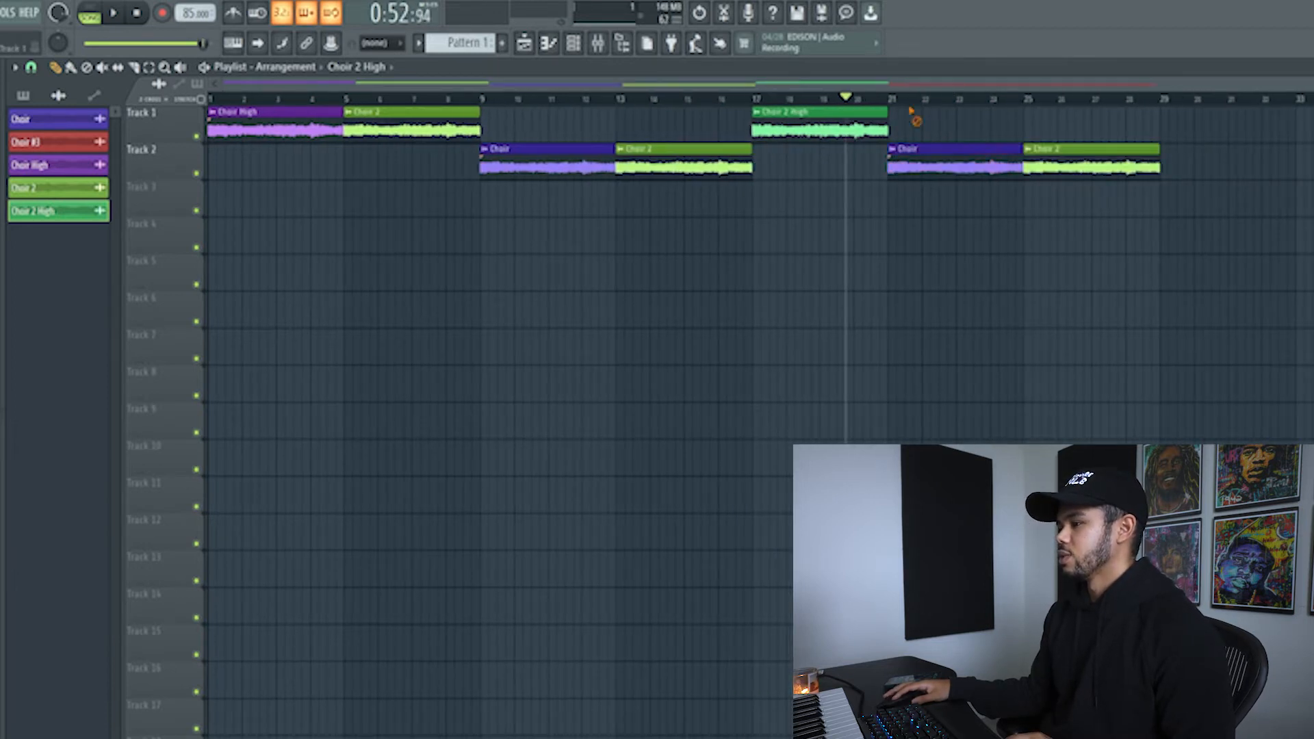
left_click_drag(892, 99, 1151, 125)
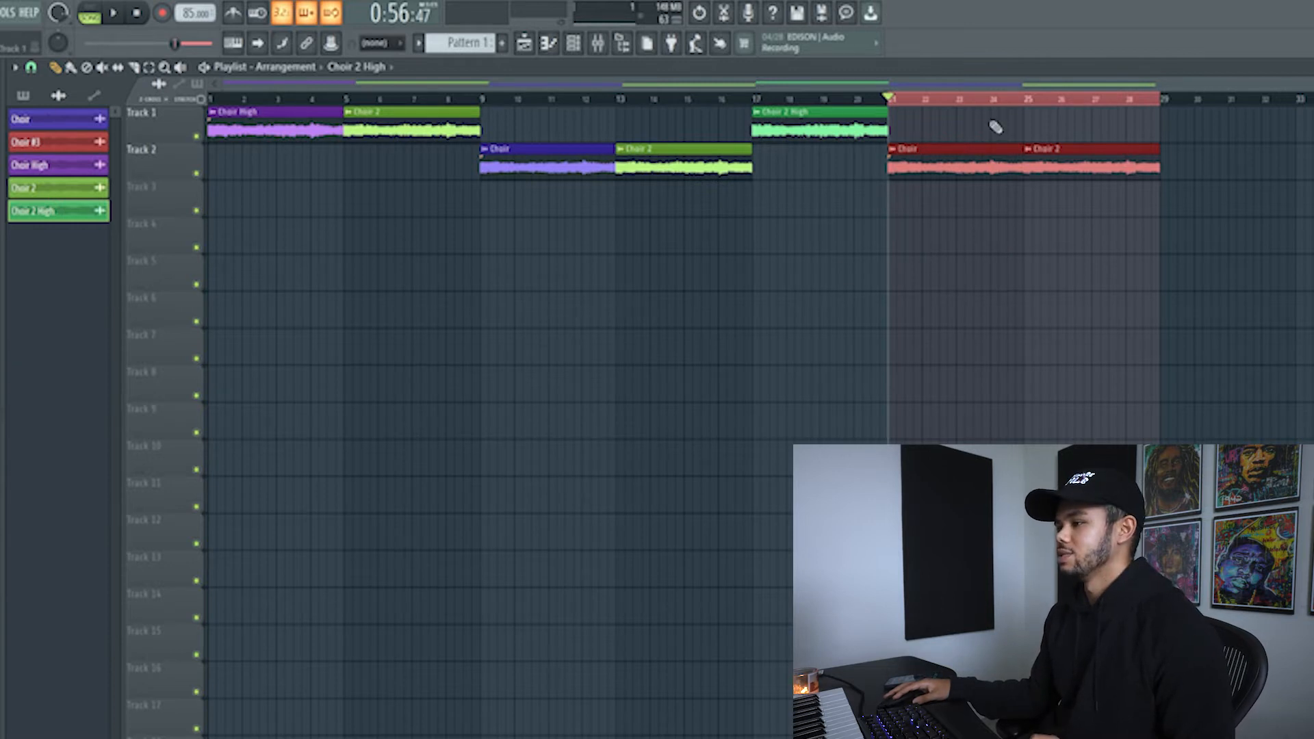
left_click(905, 103)
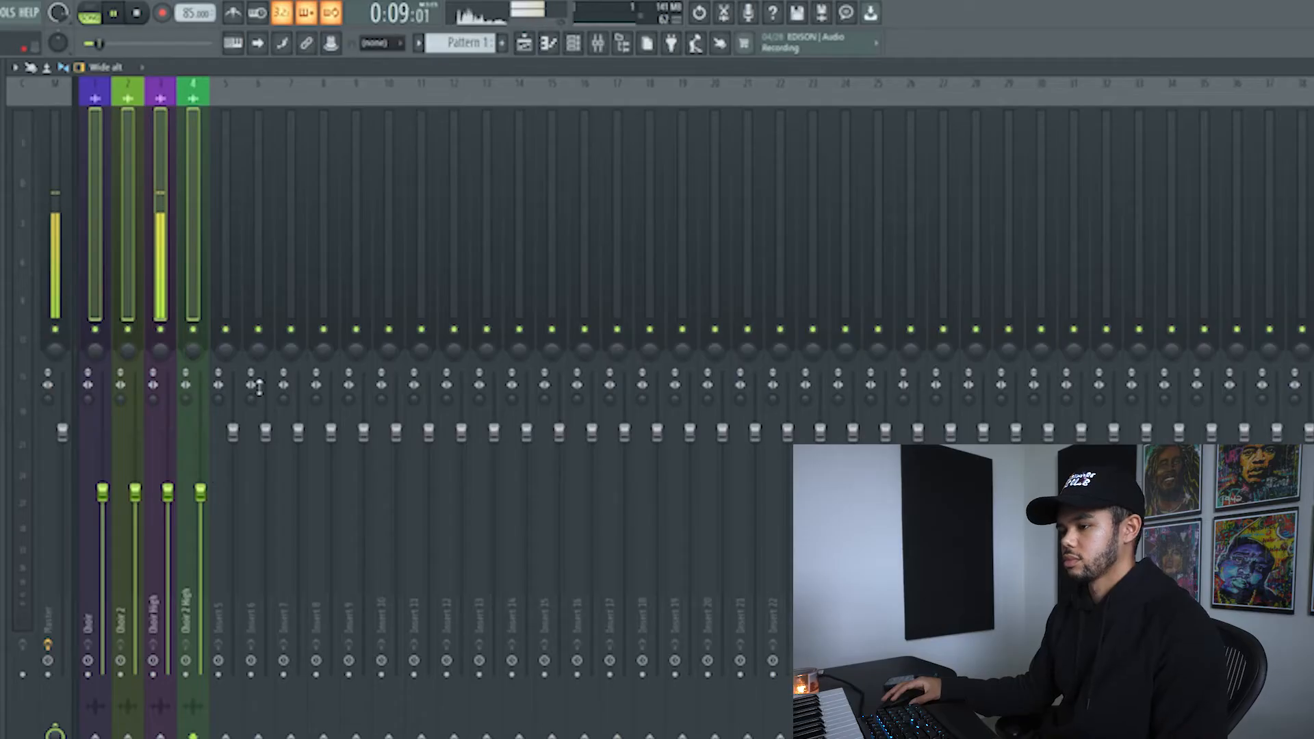
Return to the Playlist and audition the arrangement from the end of Verse 1 through the Pre-Chorus into the Chorus.
key("F5")
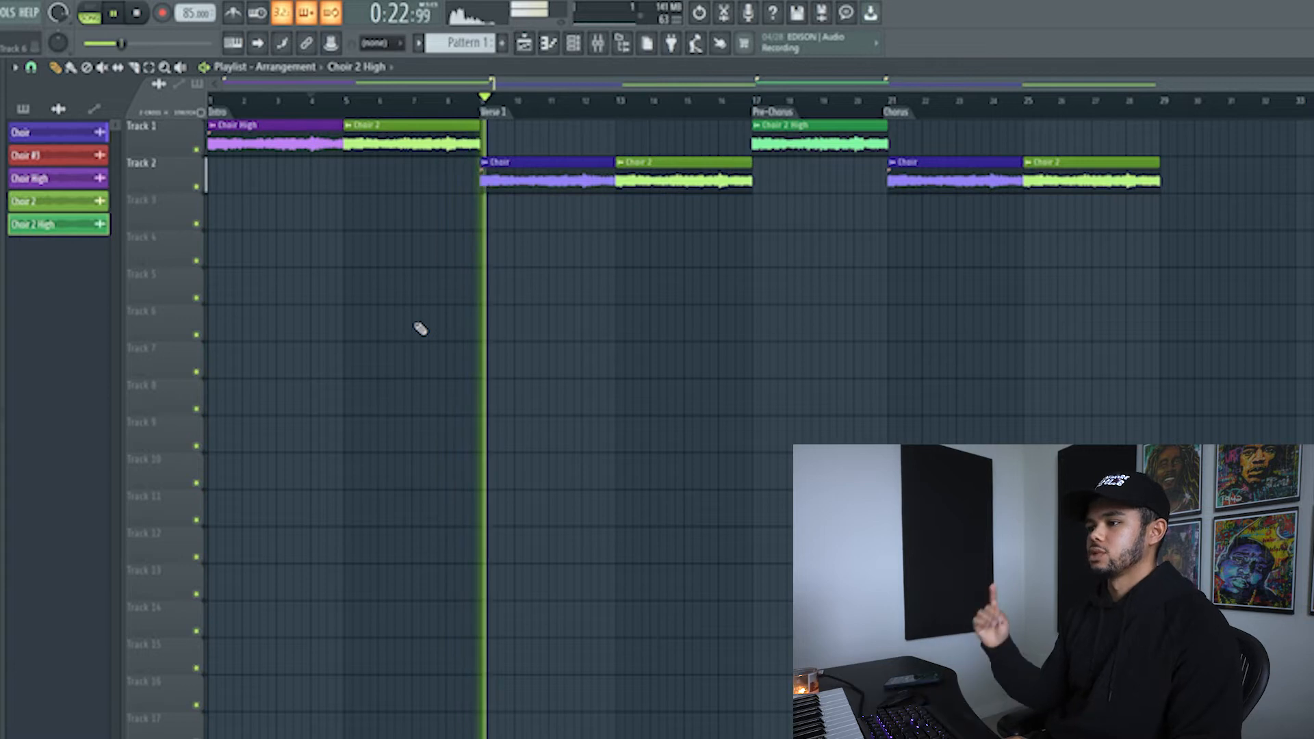
left_click(717, 103)
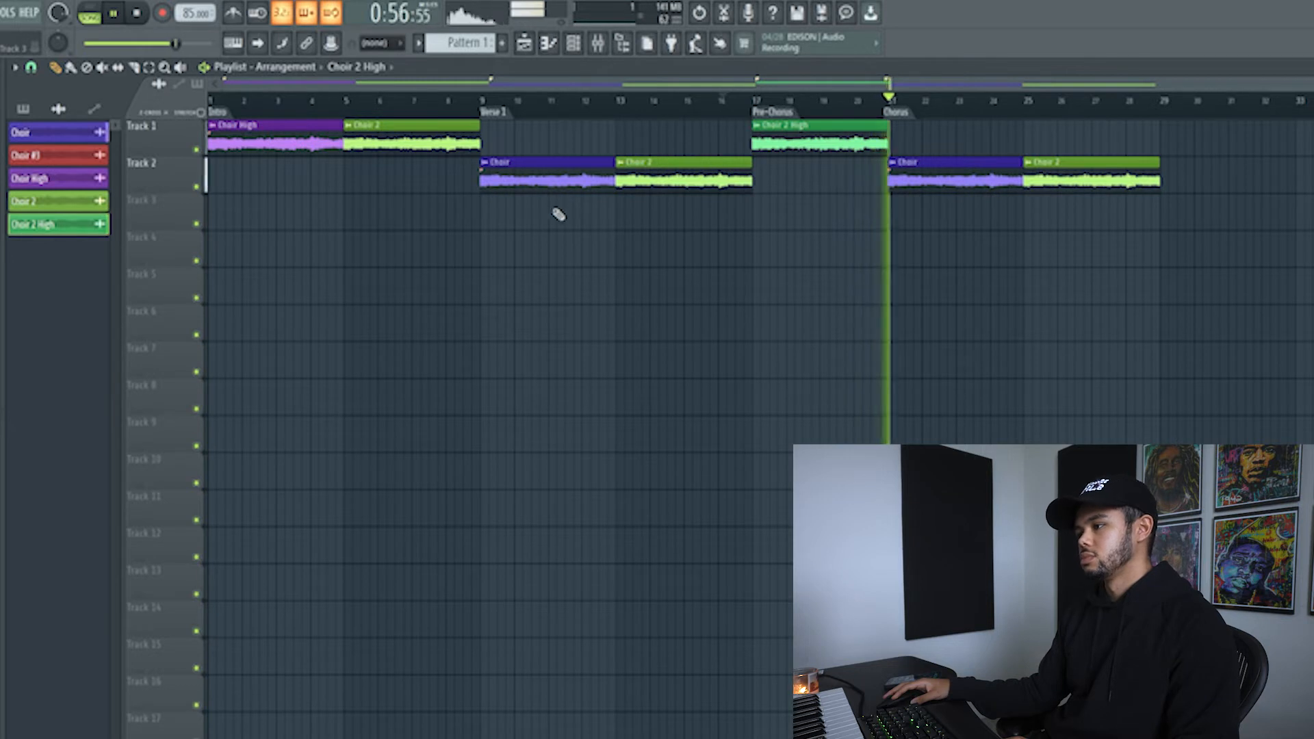
key("space")
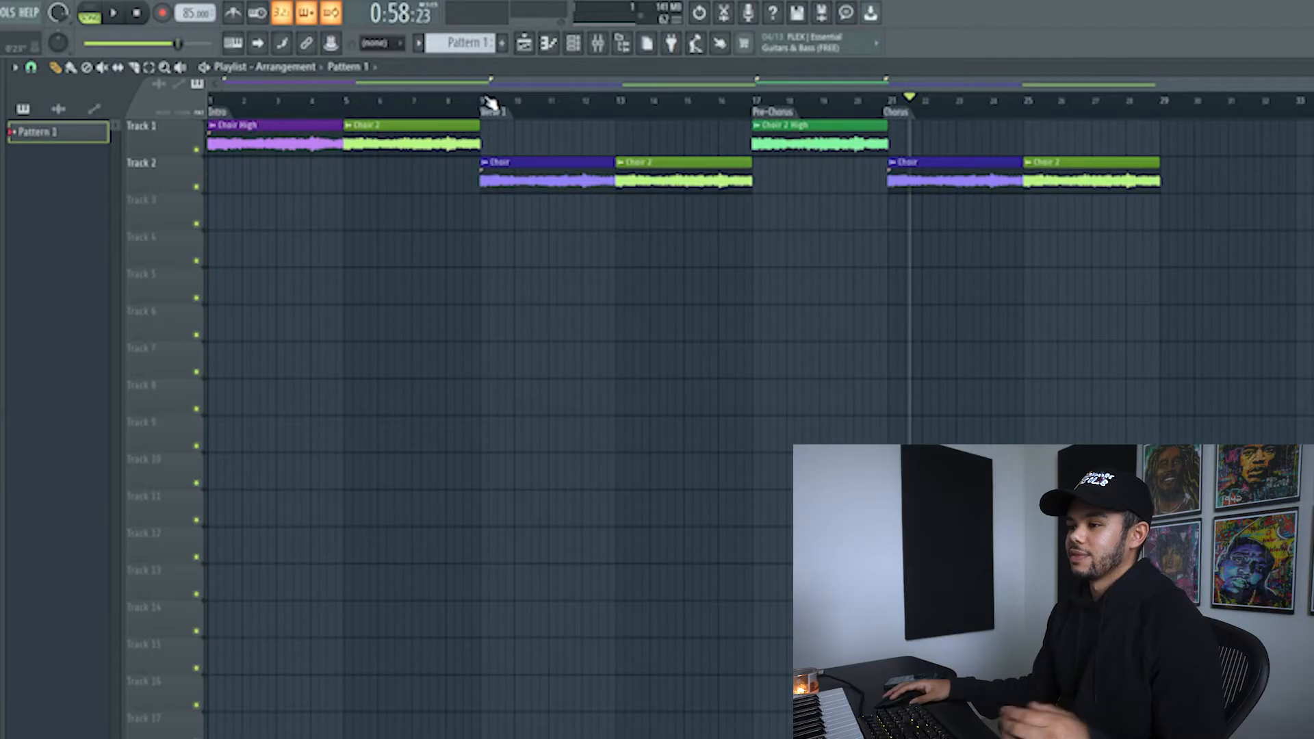
Mark the Verse 1 section from bar 9 to bar 17 as a time selection and clear it again.
left_click(481, 97)
left_click_drag(485, 101, 756, 114)
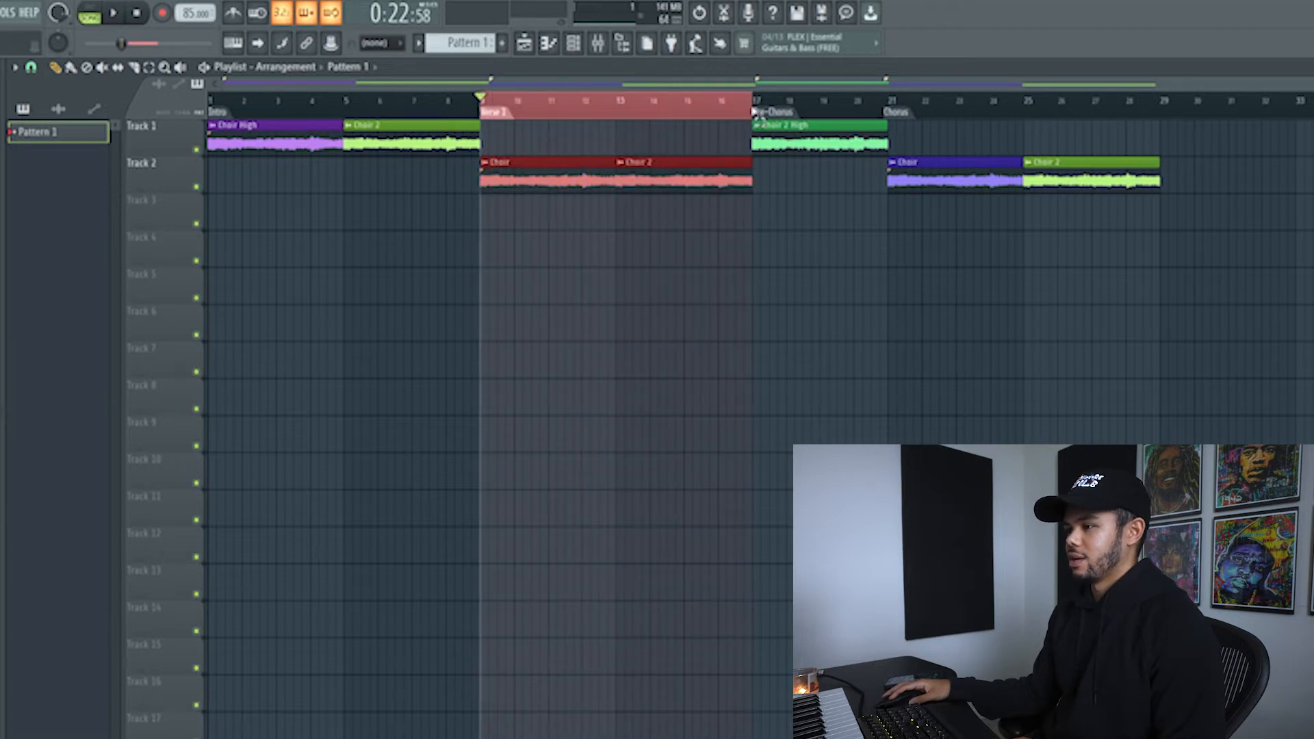
double_click(757, 104)
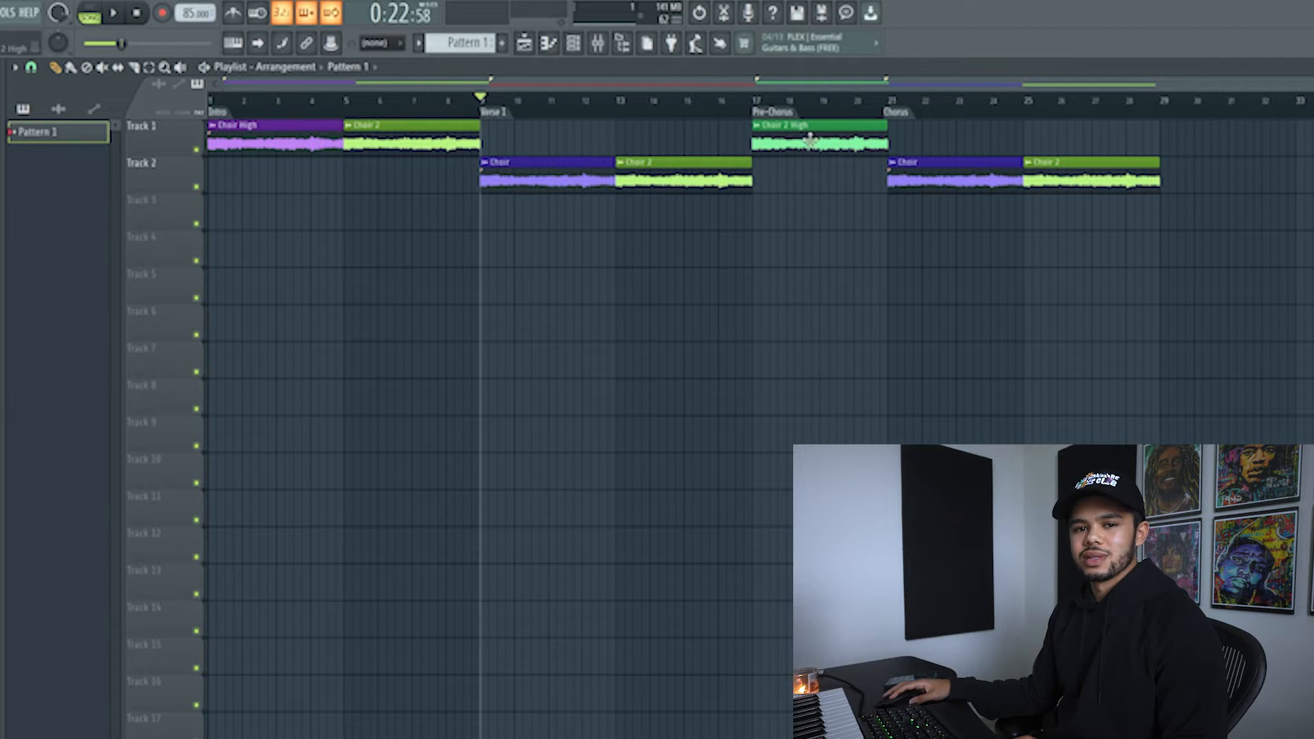
left_click(798, 100)
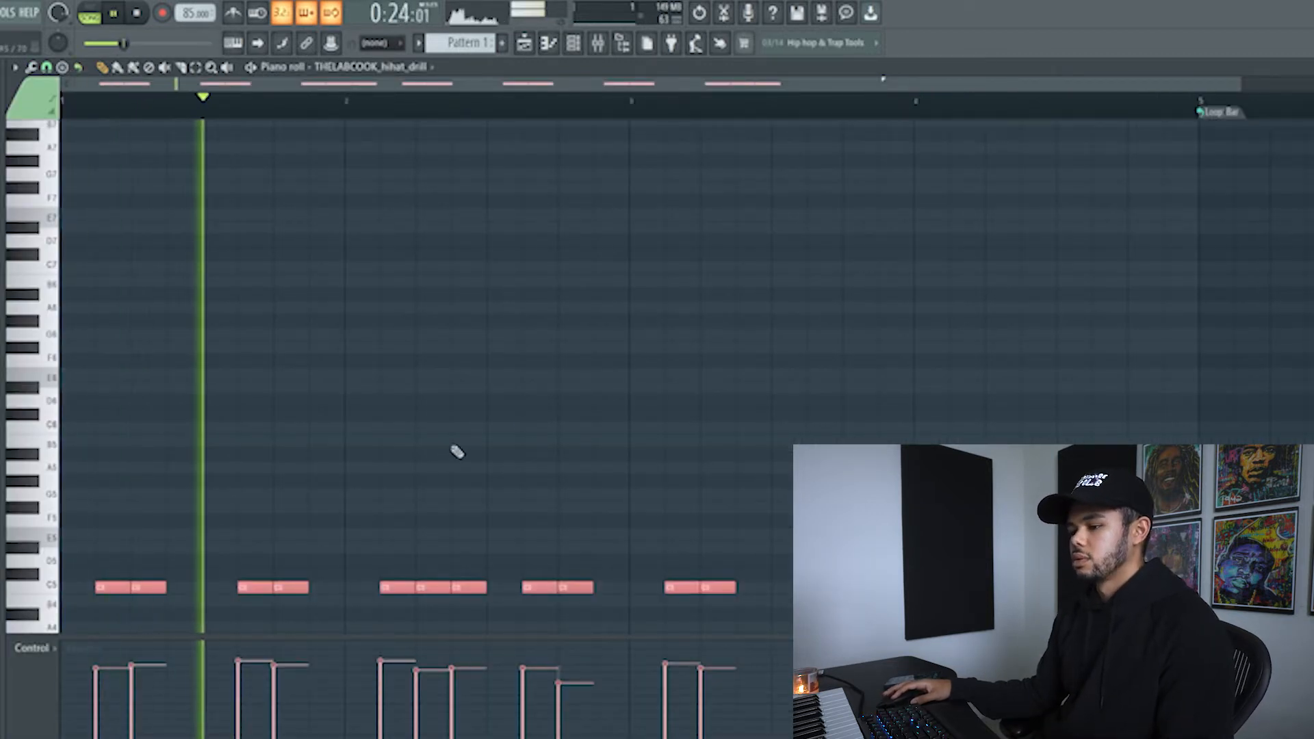
Close the hi-hat piano roll and clone the THELABCOOK_clap_goto channel in the Channel rack.
key("Escape")
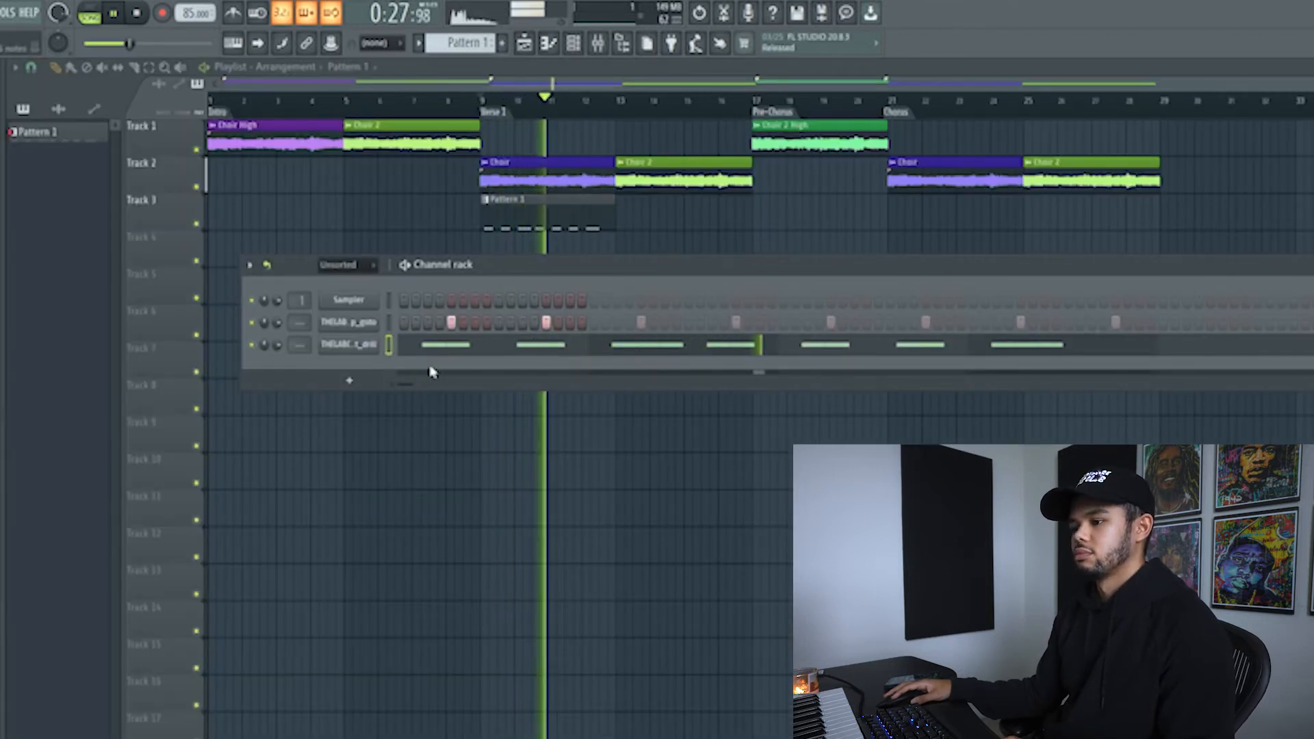
right_click(356, 342)
left_click(441, 471)
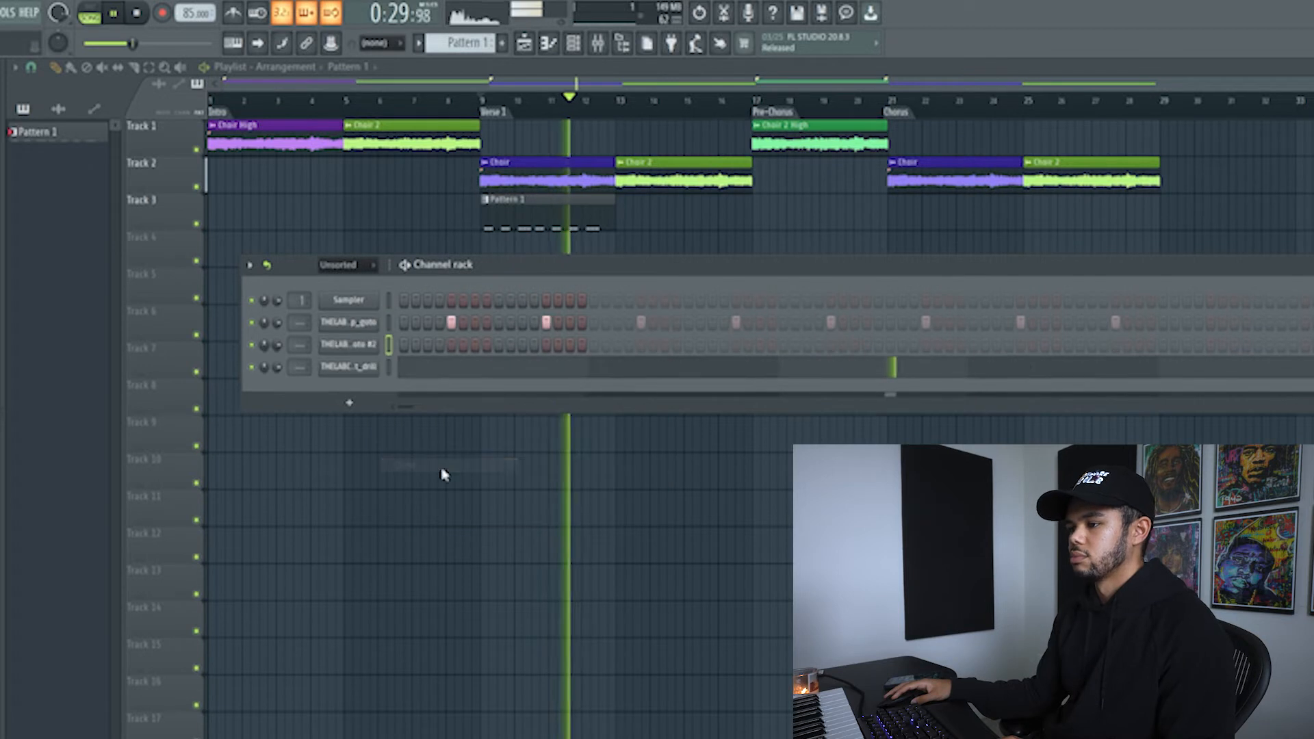
Add one short C5 note just before the middle of each of the four bars in the cloned clap channel's piano roll.
right_click(381, 346)
left_click(410, 348)
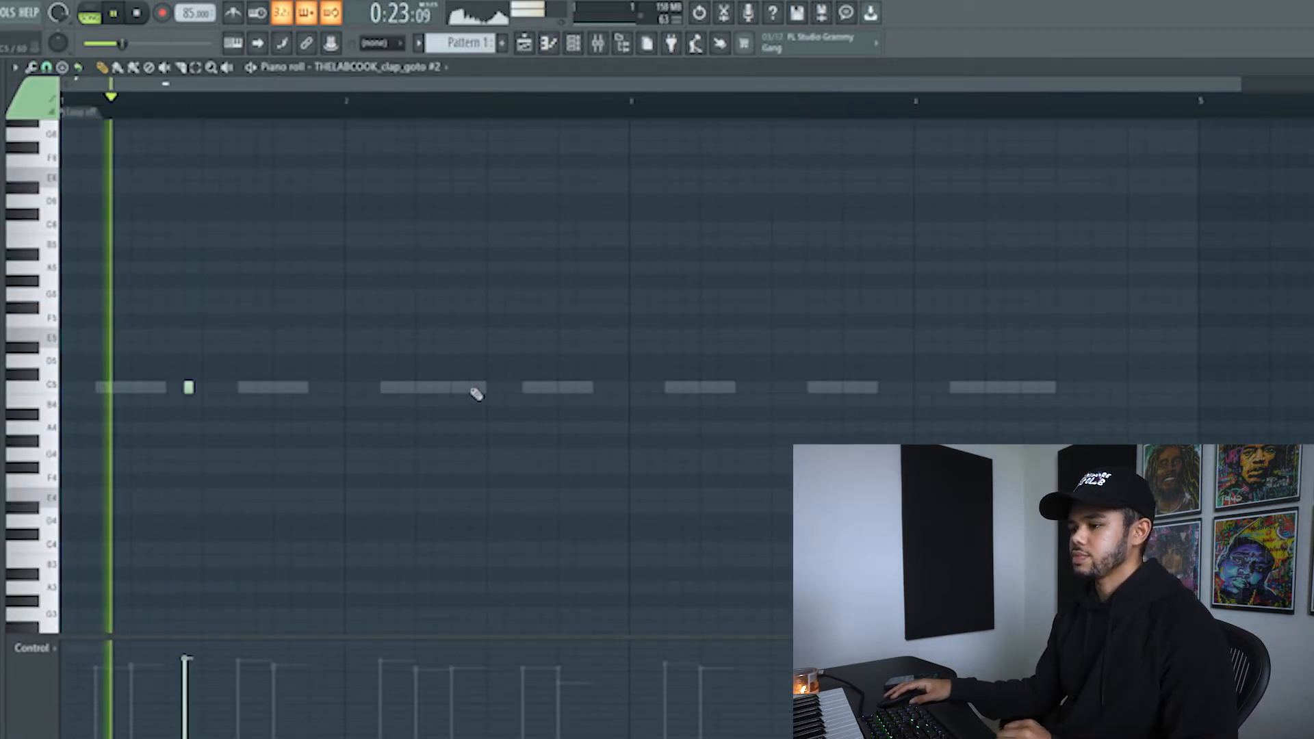
left_click(473, 388)
left_click(758, 388)
left_click(1044, 388)
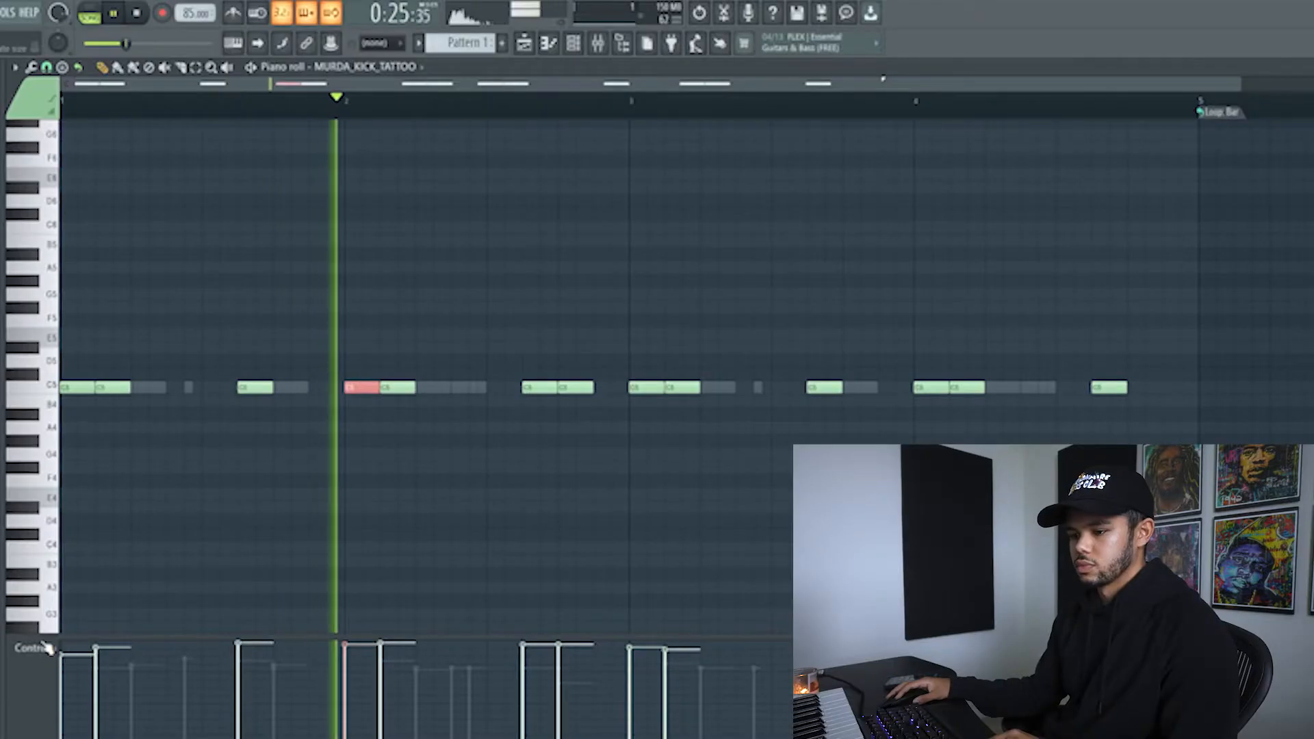
Pan the first two MURDA_KICK_TATTOO notes of bar 2 in opposite directions using the note pan control, and close the piano roll.
left_click(34, 647)
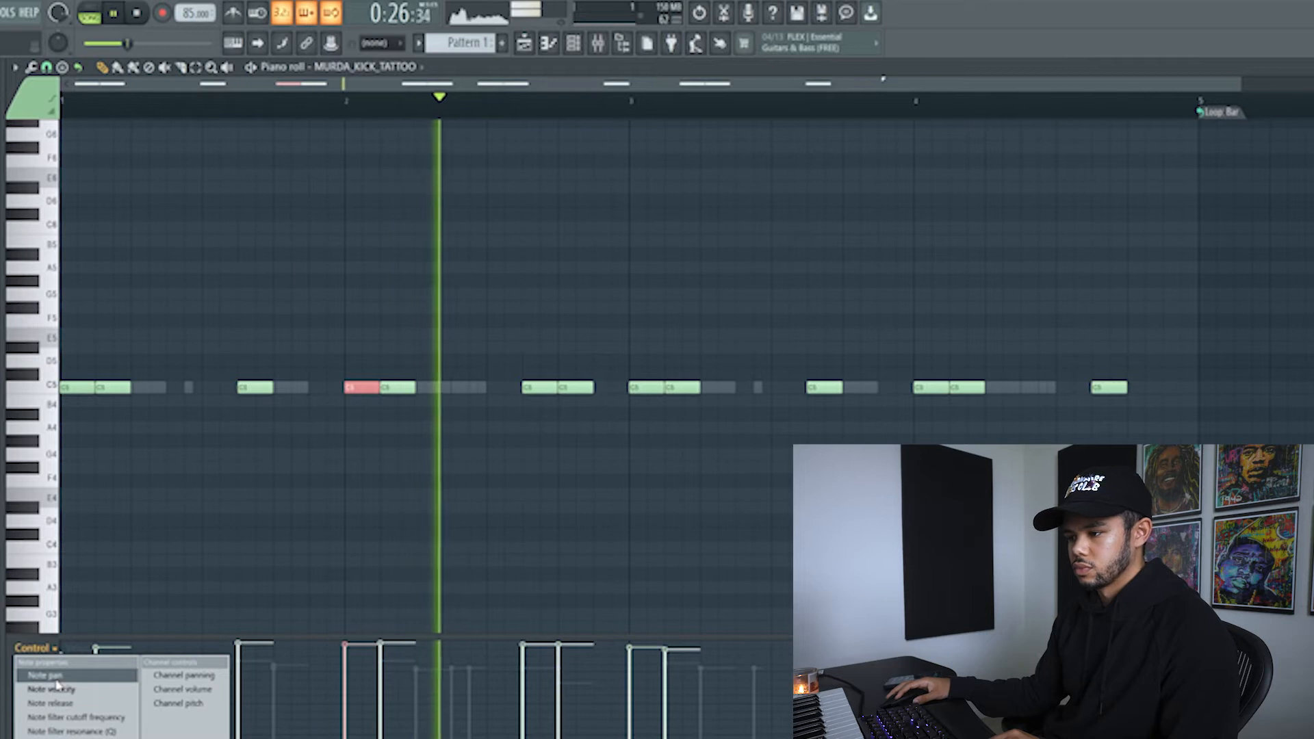
left_click(92, 675)
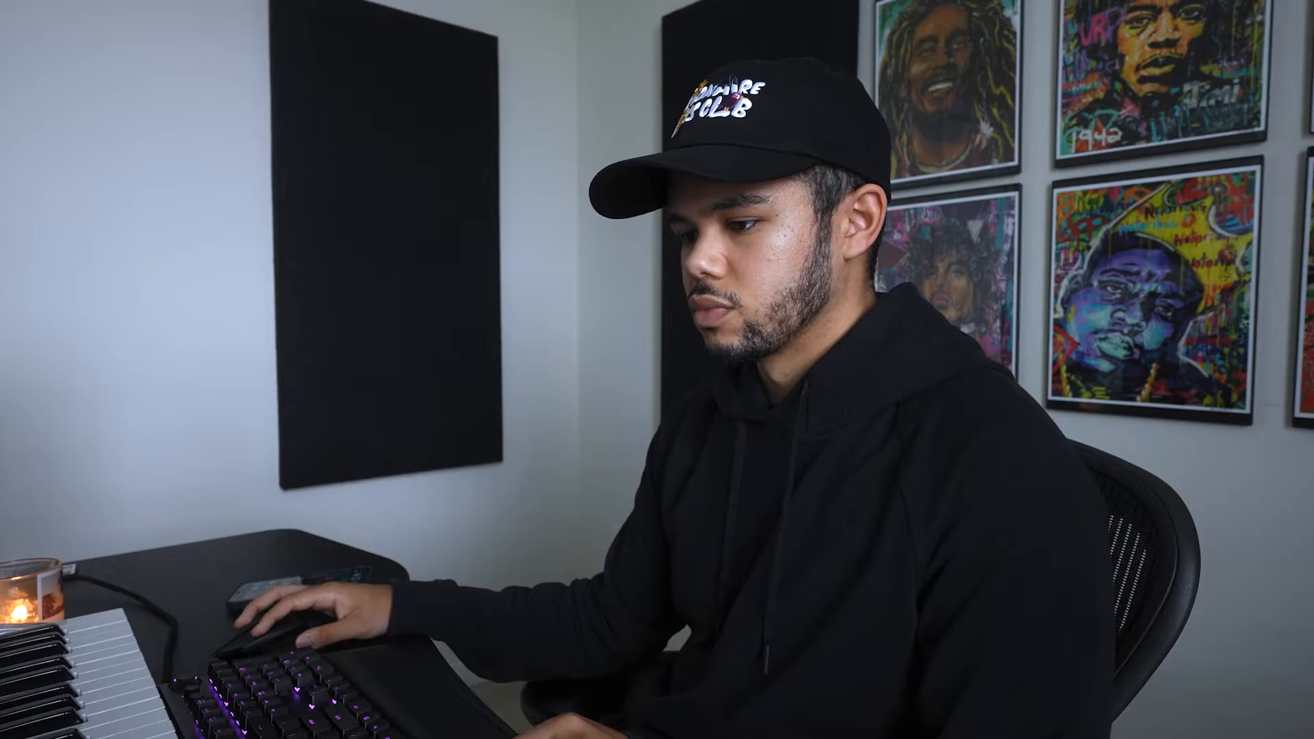
left_click_drag(345, 696, 380, 715)
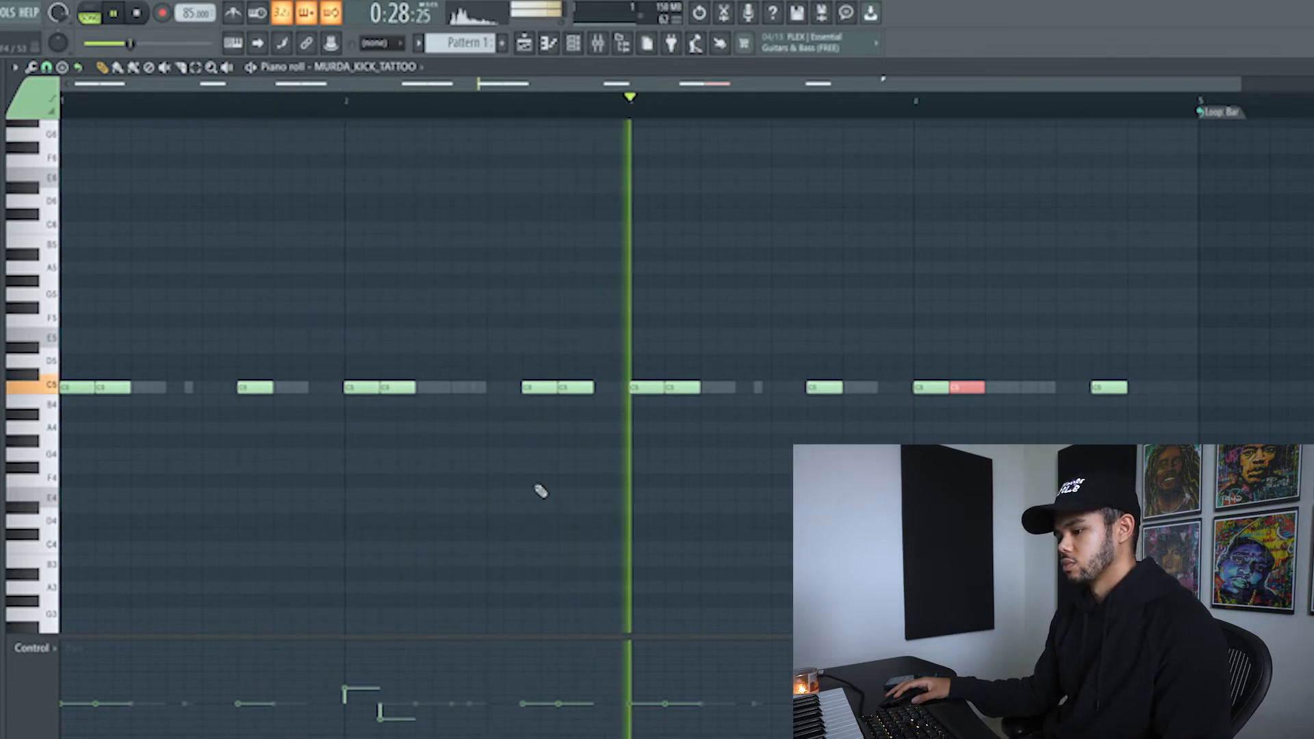
key("F7")
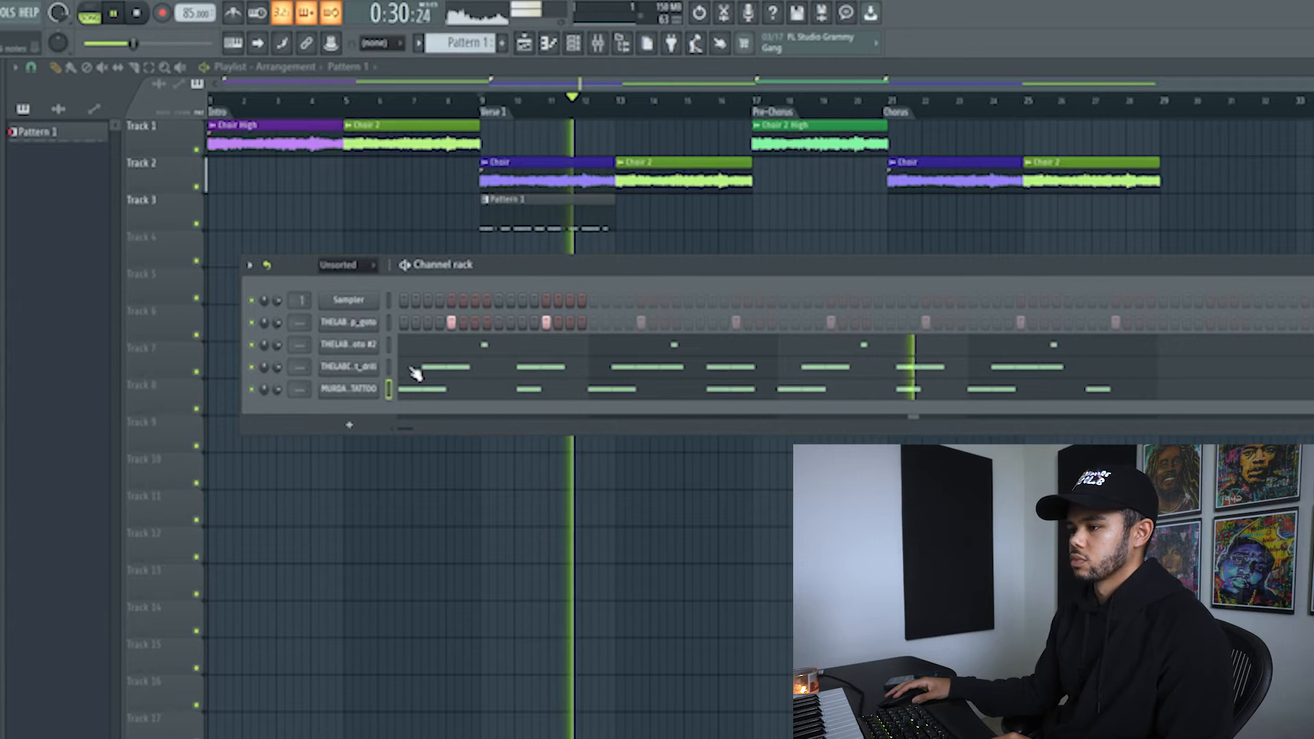
key("F6")
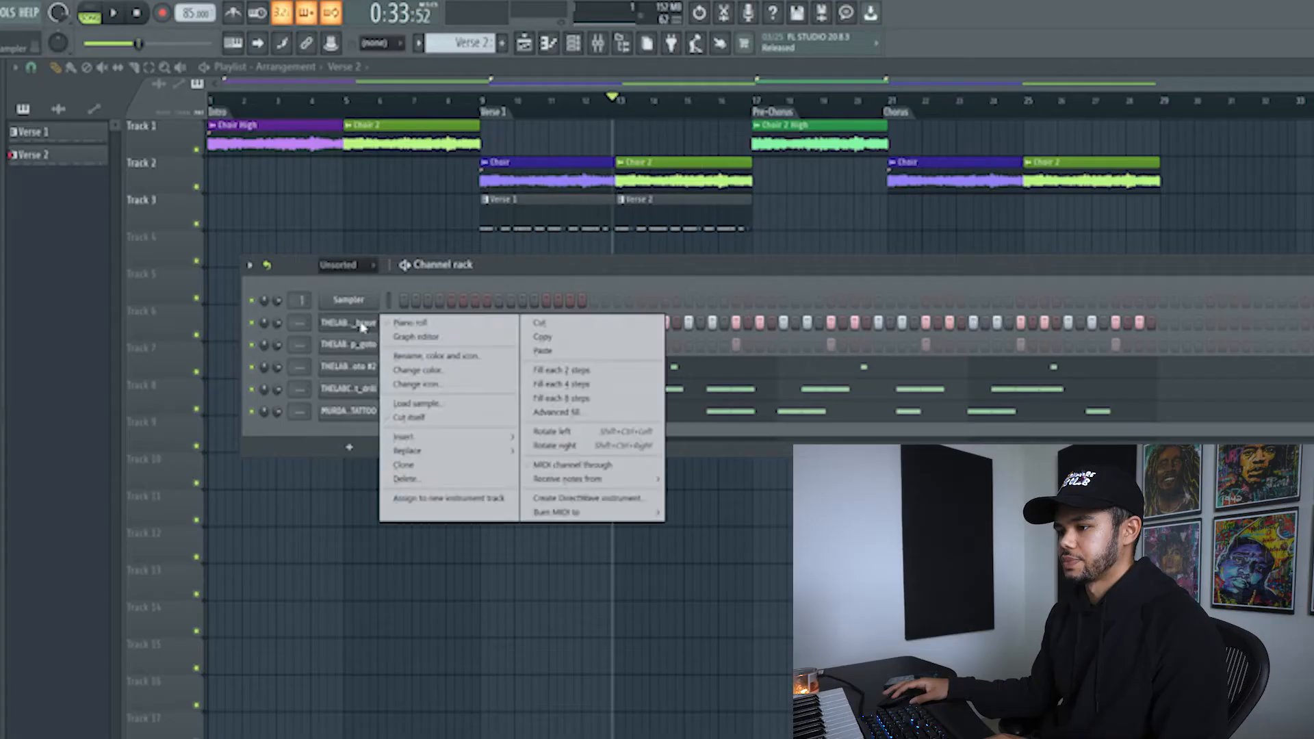
Clear the THELABCOOK_hihat_brave notes after bar 1 and refill bars 2 to 4 with copies of the bar 1 pattern.
left_click(410, 322)
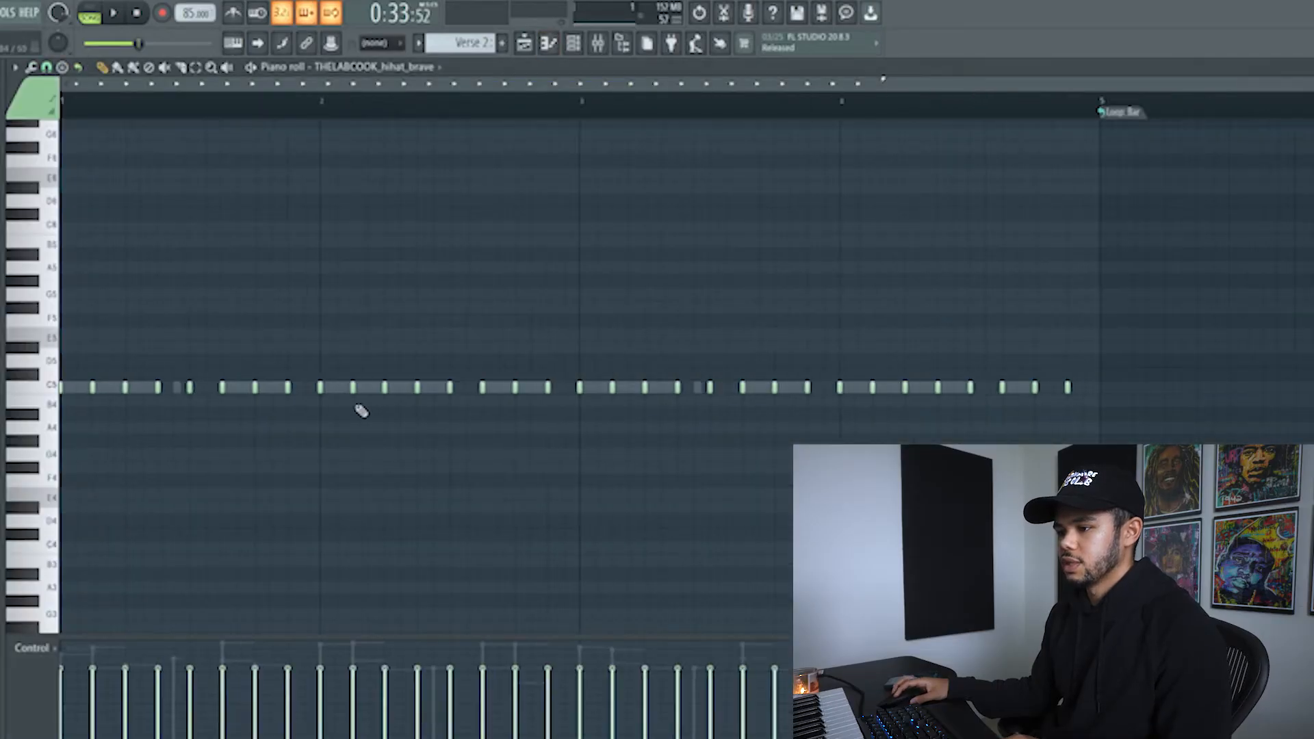
left_click_drag(264, 357, 1006, 499)
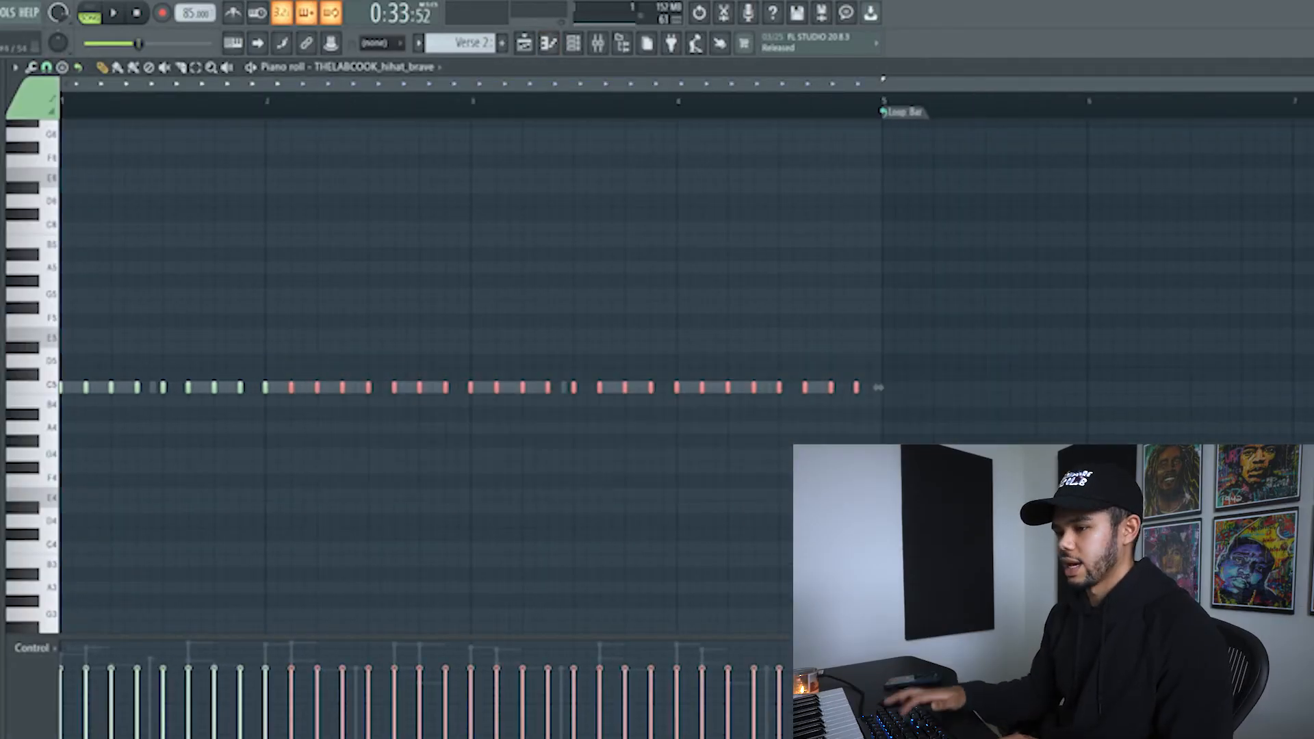
key("Delete")
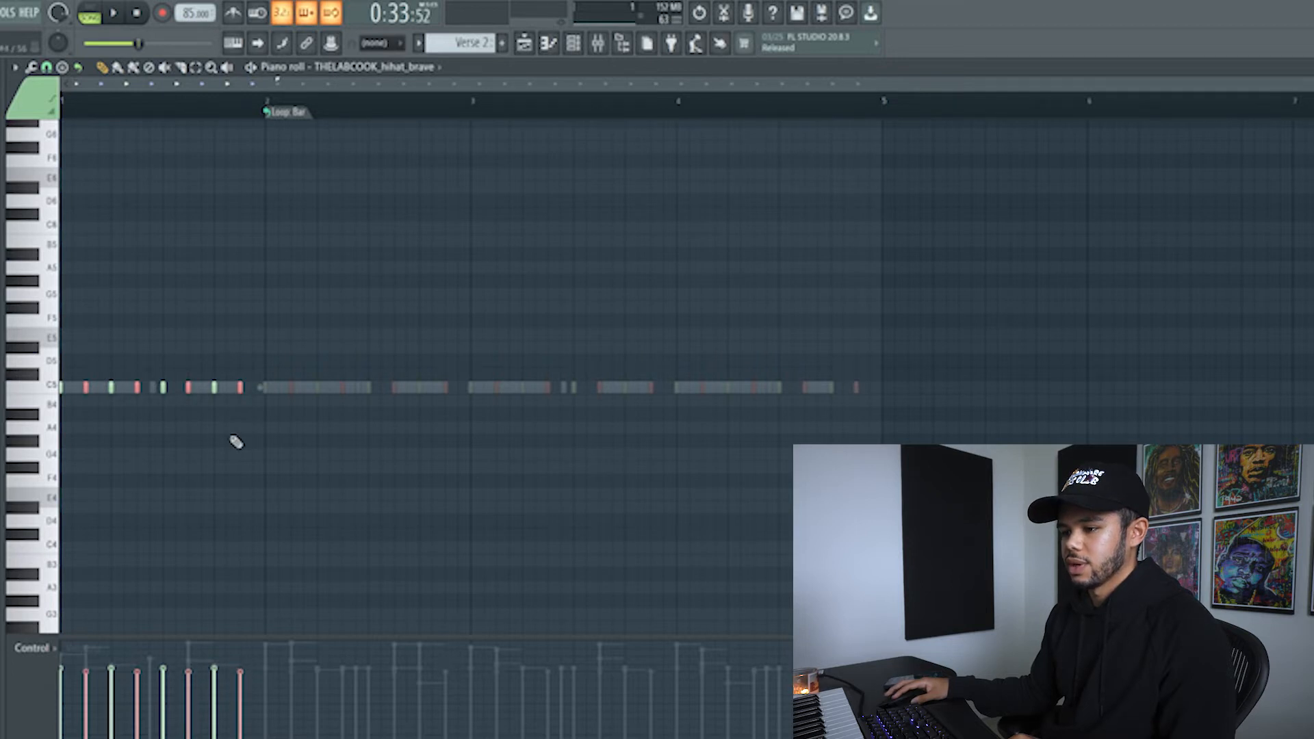
key("ctrl+a")
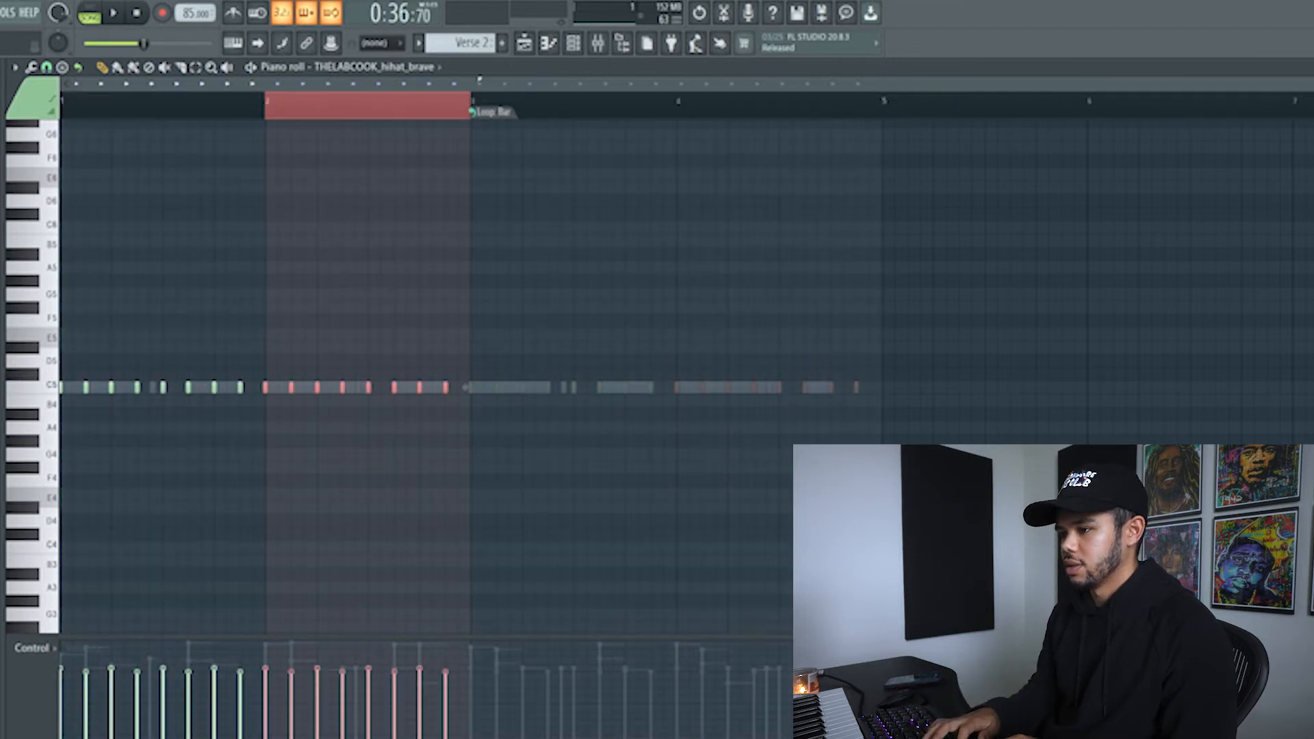
left_click_drag(479, 102, 890, 103)
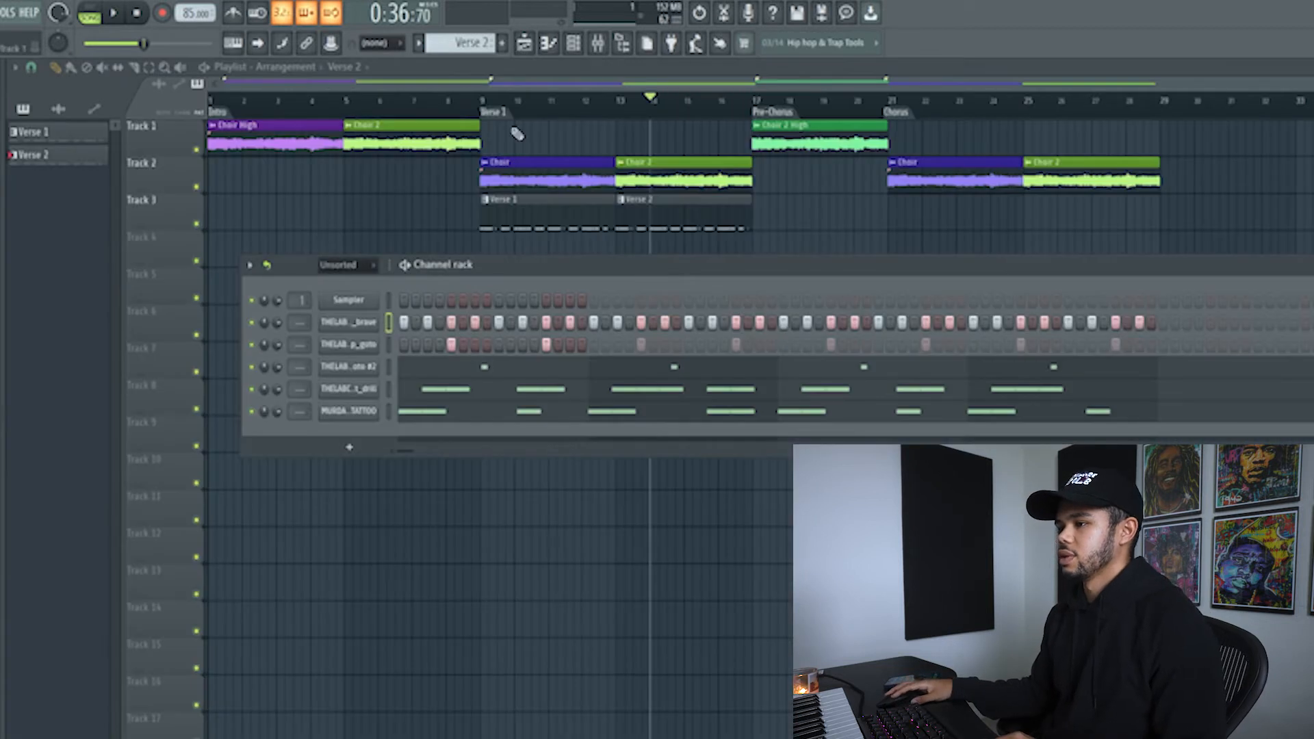
Play back the arrangement from the Verse 1 section.
left_click(473, 99)
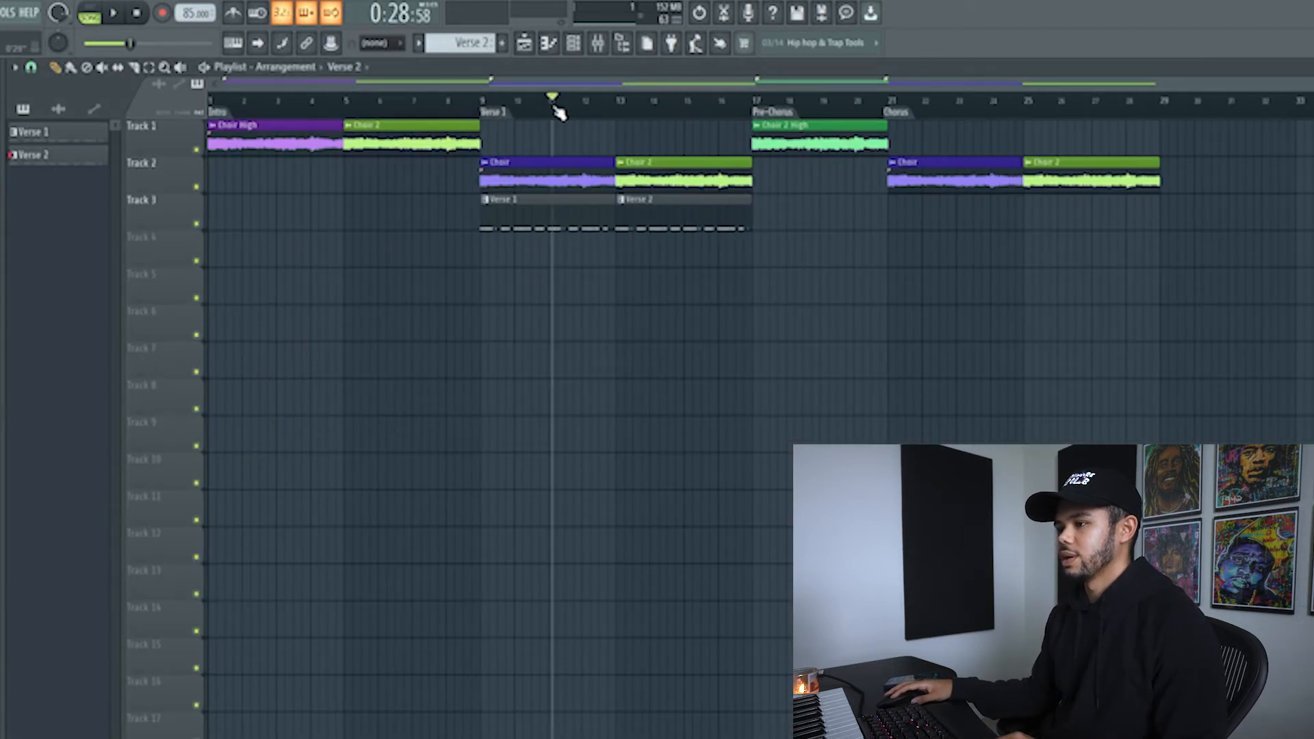
key("space")
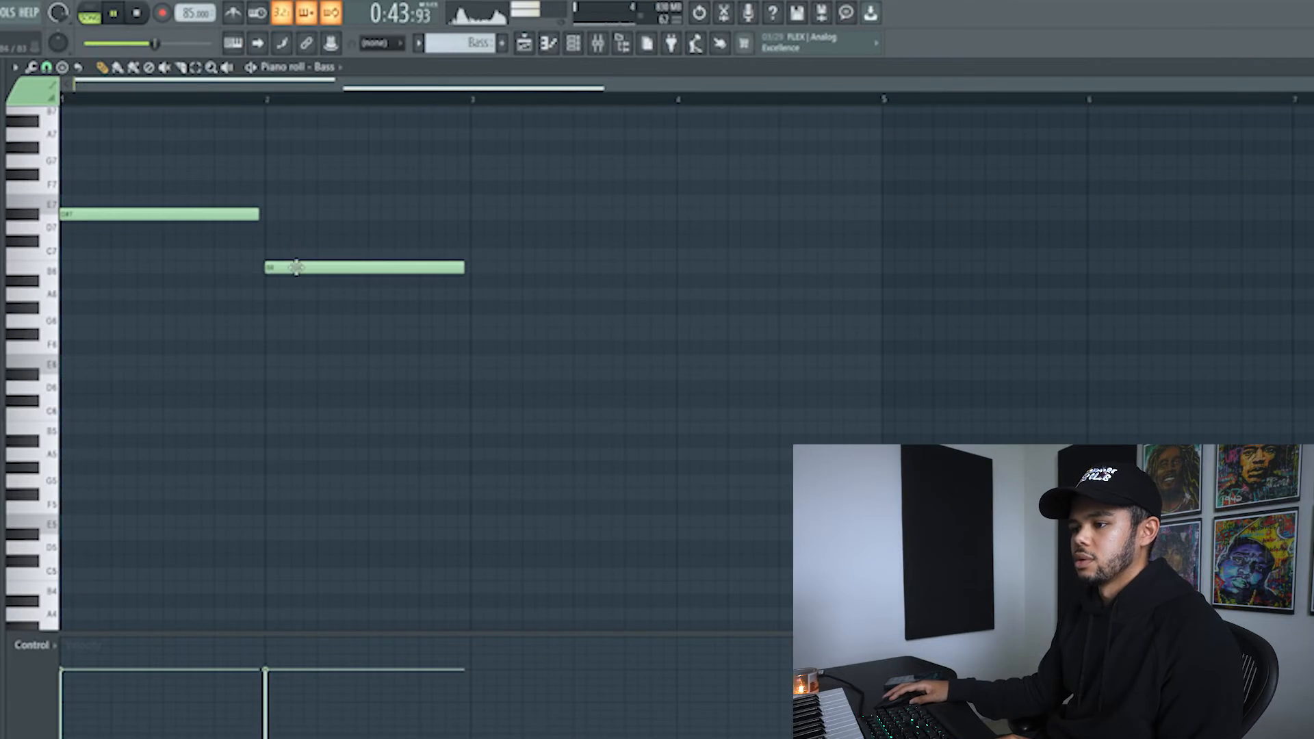
Lower the bar 2 bass note to G6 and add a one-bar D#7 note in bar 3.
left_click_drag(295, 266, 293, 323)
key("space")
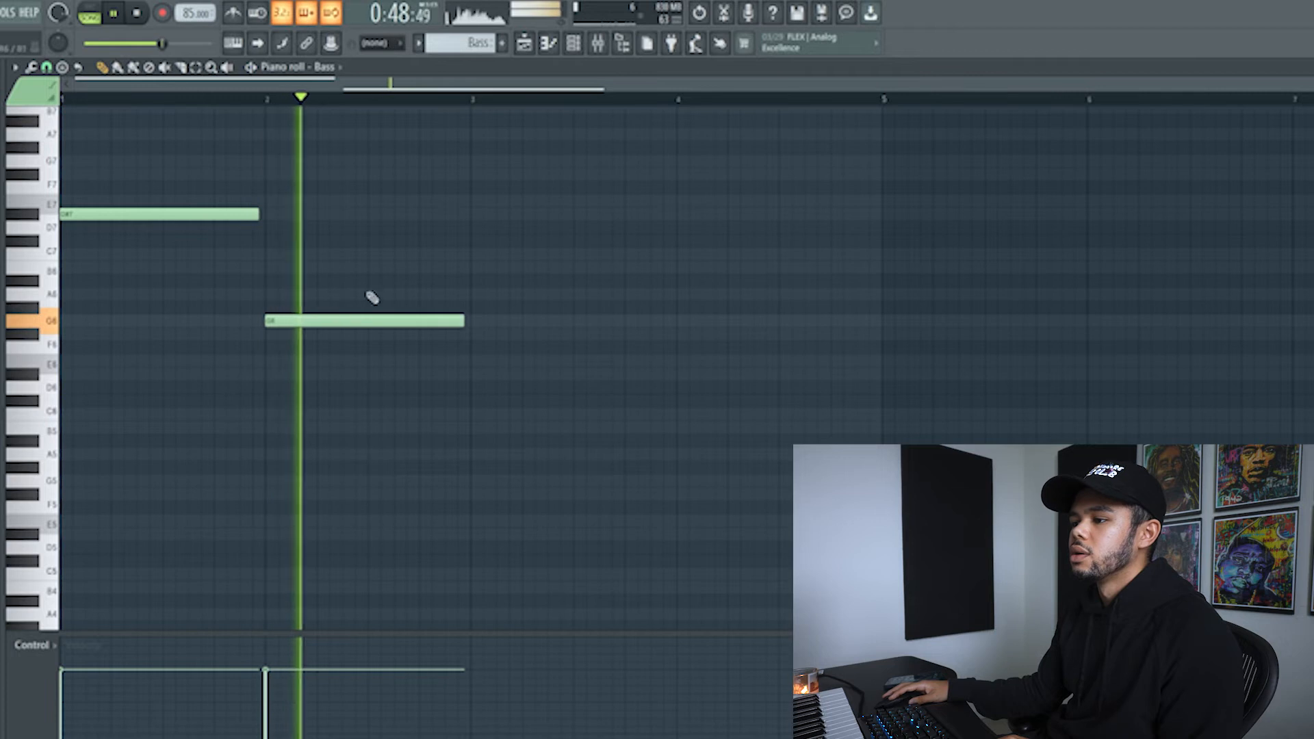
left_click(481, 201)
left_click_drag(497, 217, 499, 217)
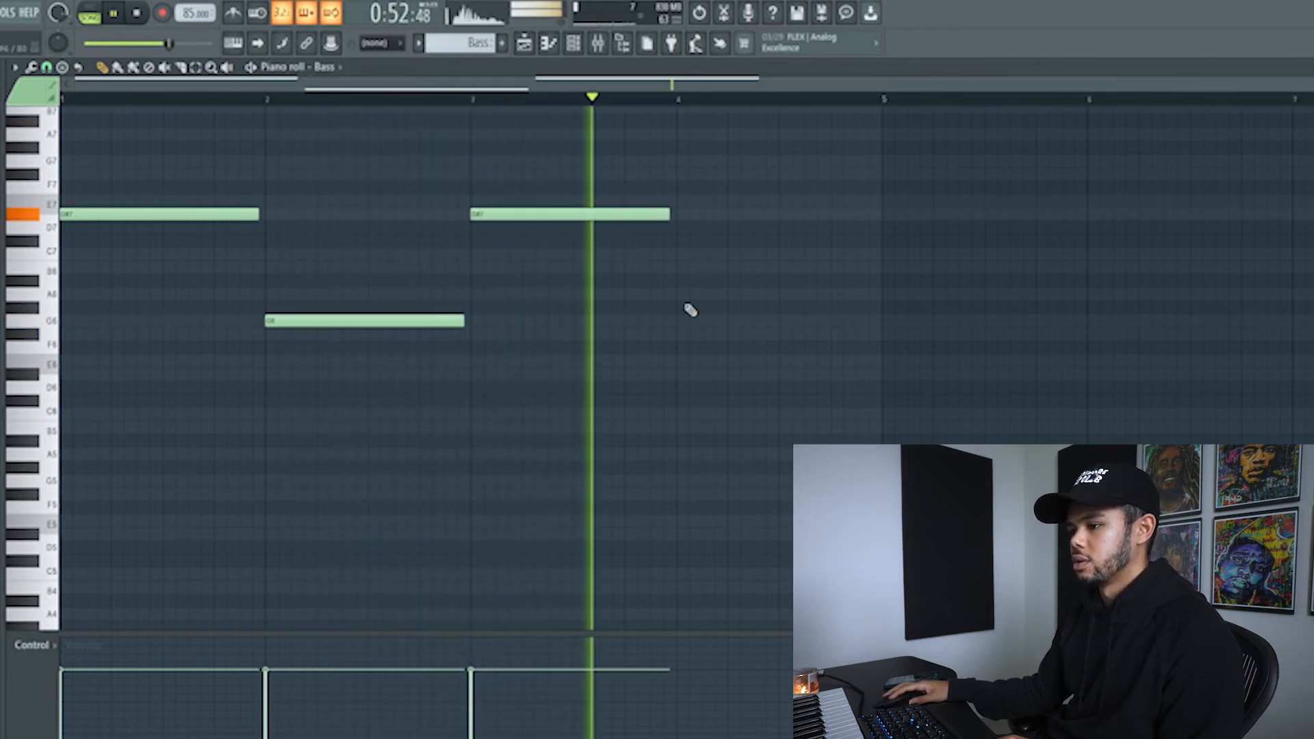
Add a one-bar bass note in bar 4, and set the bar 2 note to G7 and the bar 4 note to C7.
left_click(677, 333)
left_click_drag(677, 336, 678, 408)
key("space")
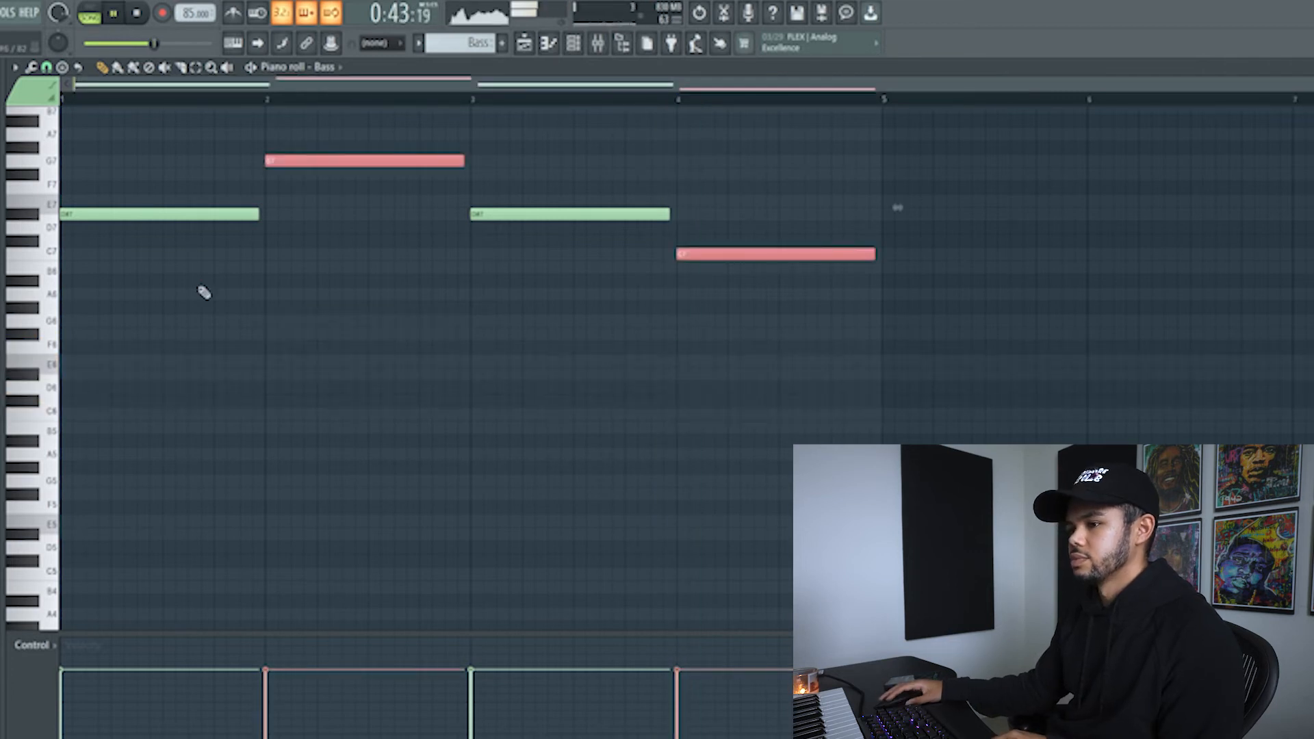
key("ctrl+d")
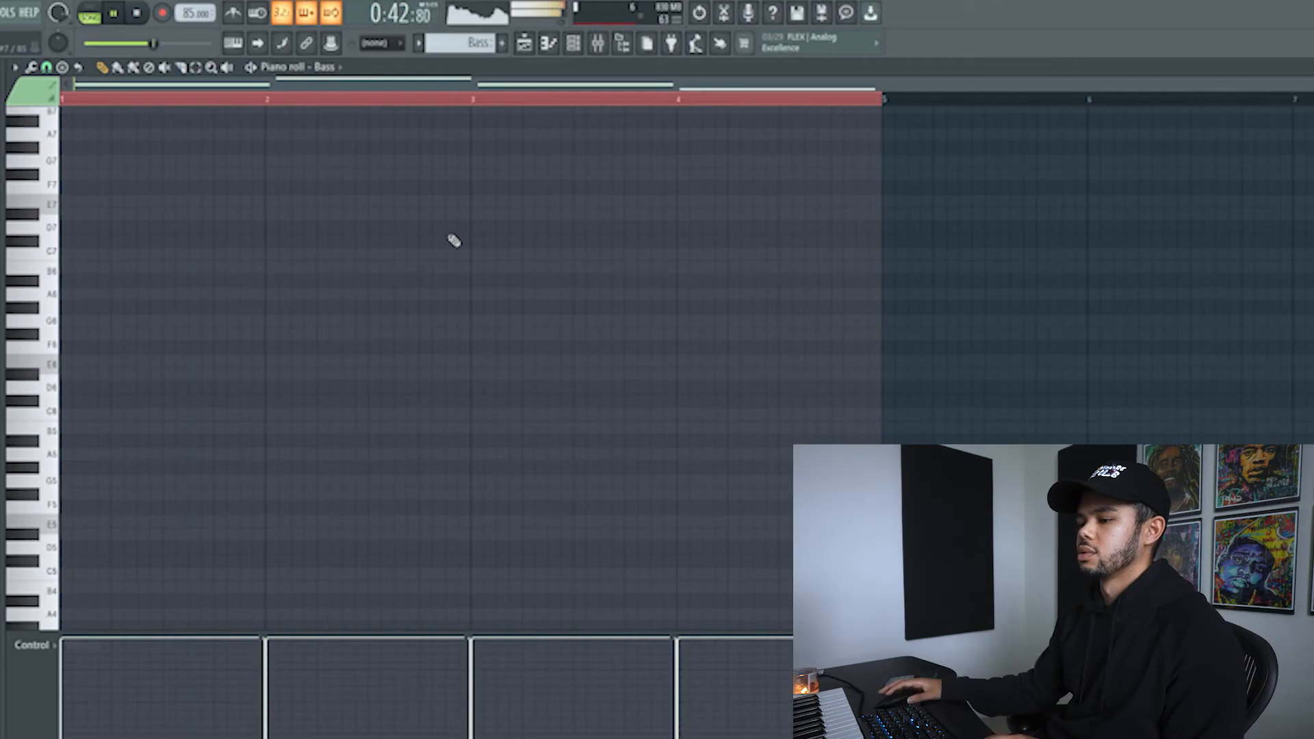
Lengthen the four bass notes with quick legato so each fills its bar, extending the last one to the start of bar 5.
scroll(141, 328, "down", 5)
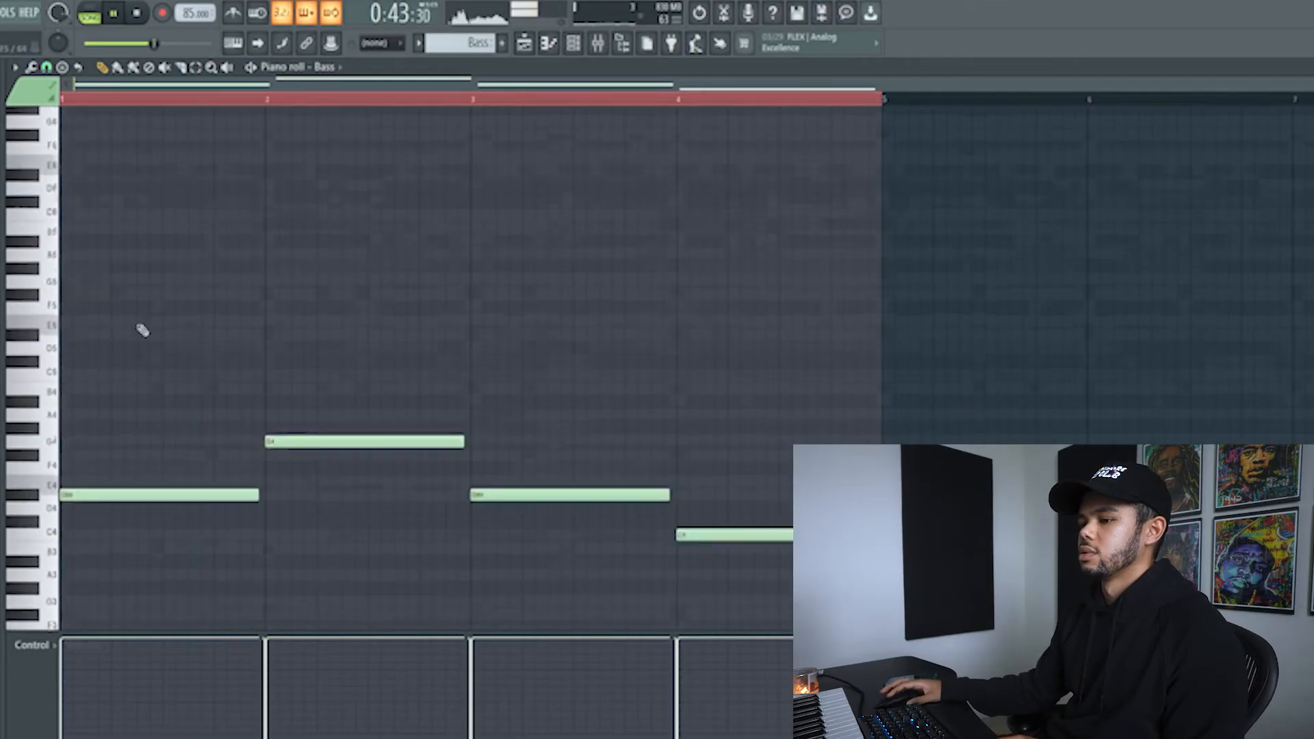
scroll(385, 351, "down", 3)
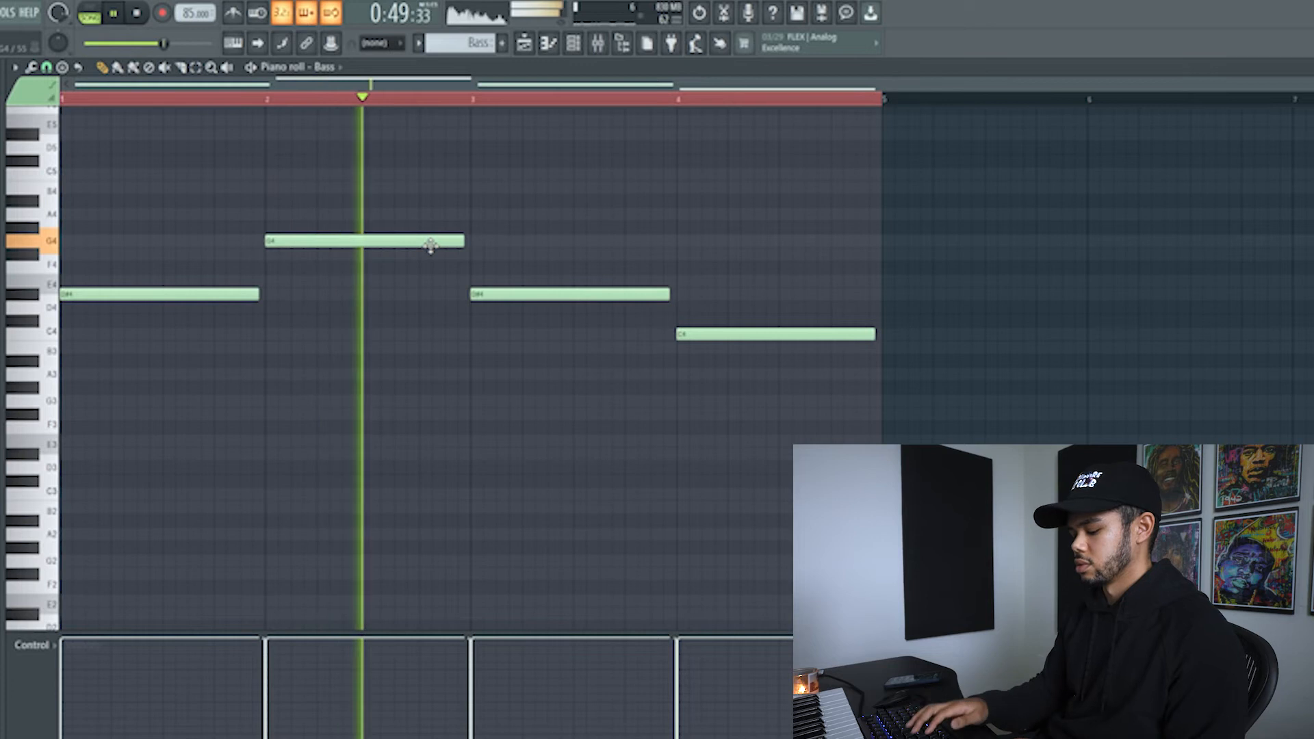
key("ctrl+a")
key("ctrl+l")
key("ctrl+d")
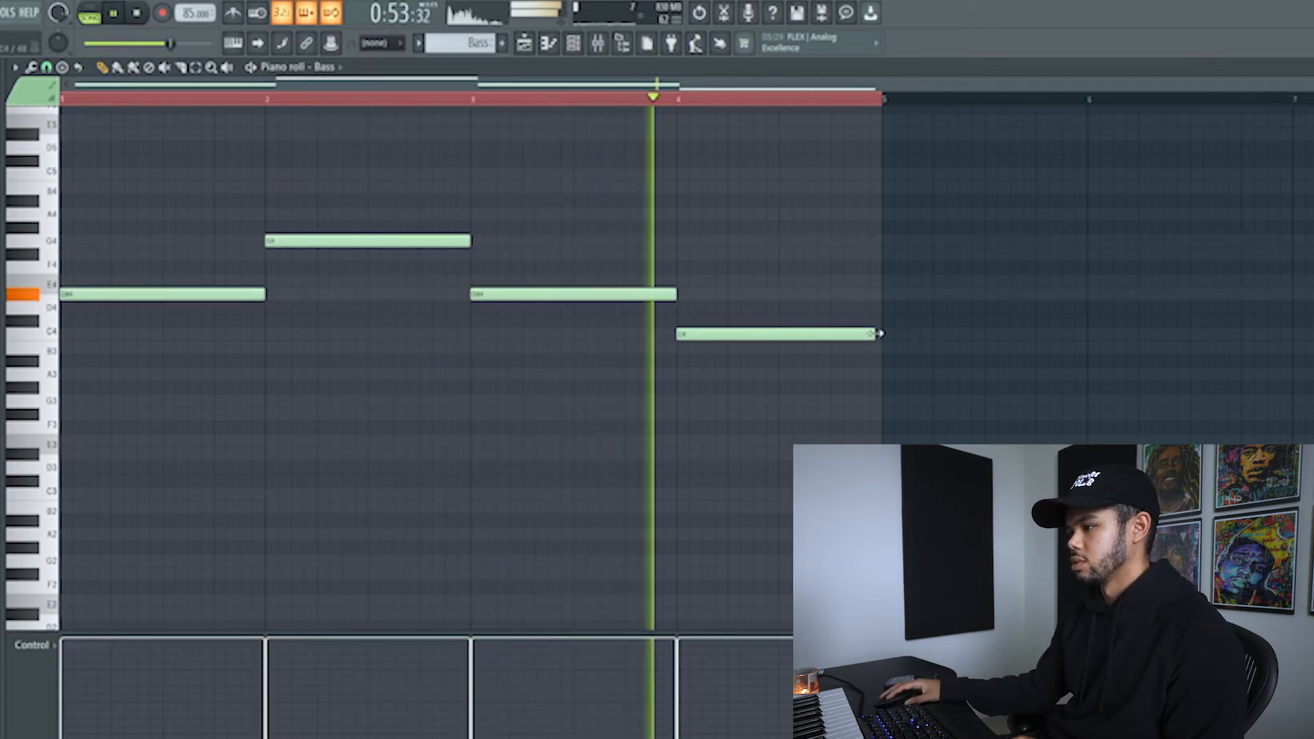
left_click_drag(876, 334, 883, 334)
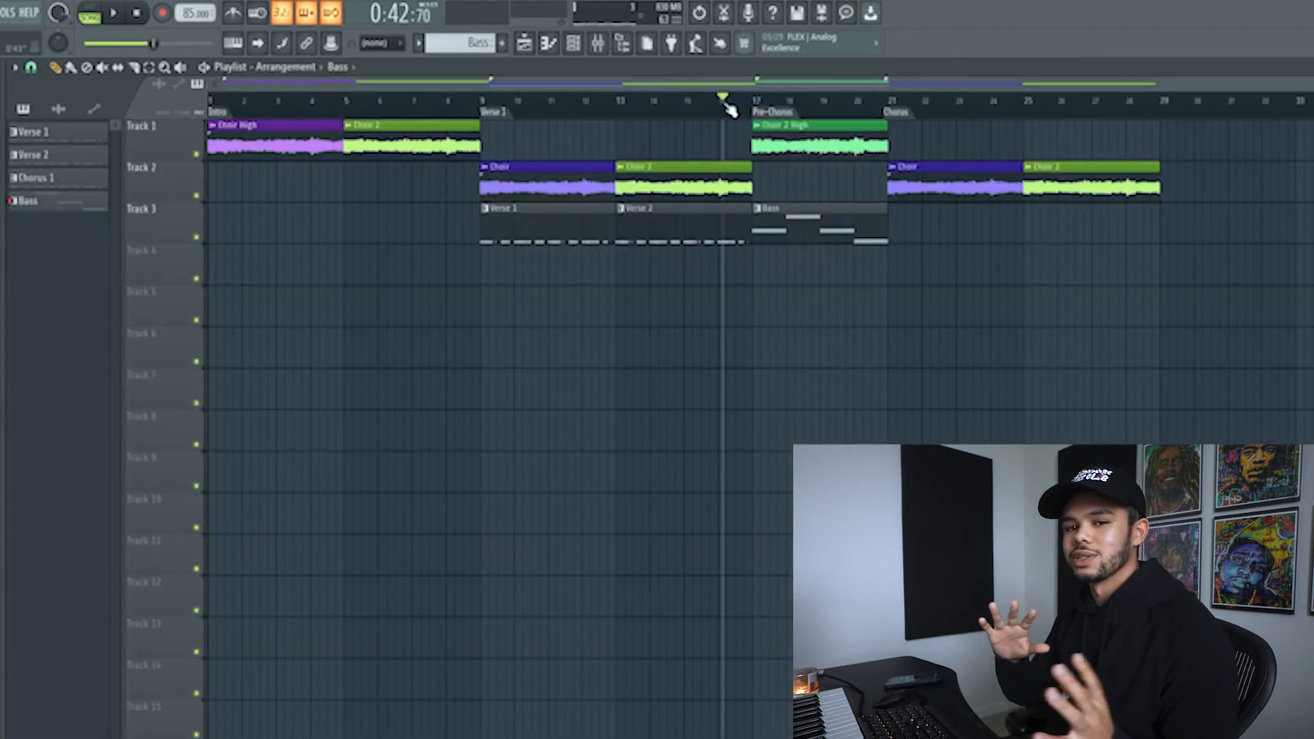
Play back the arrangement from the end of Verse 1 through the Pre-Chorus with the Bass pattern.
key("space")
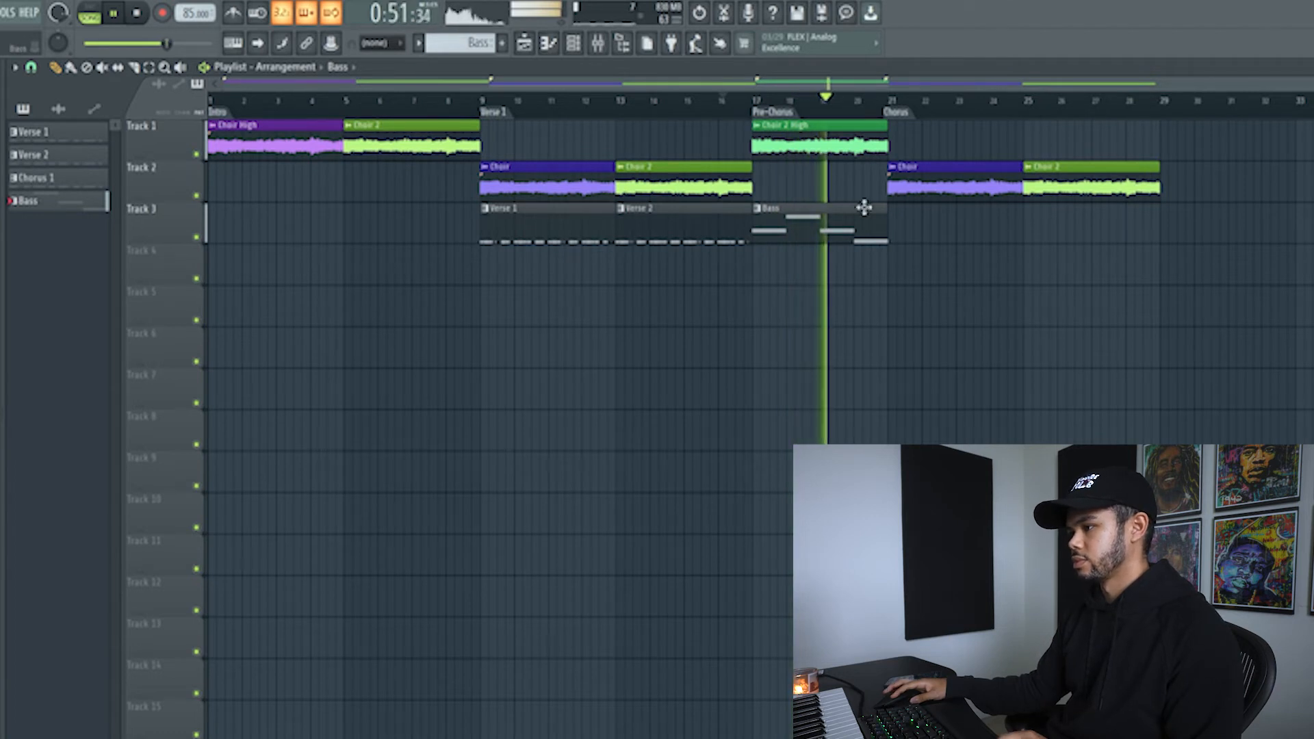
scroll(881, 159, "up", 3)
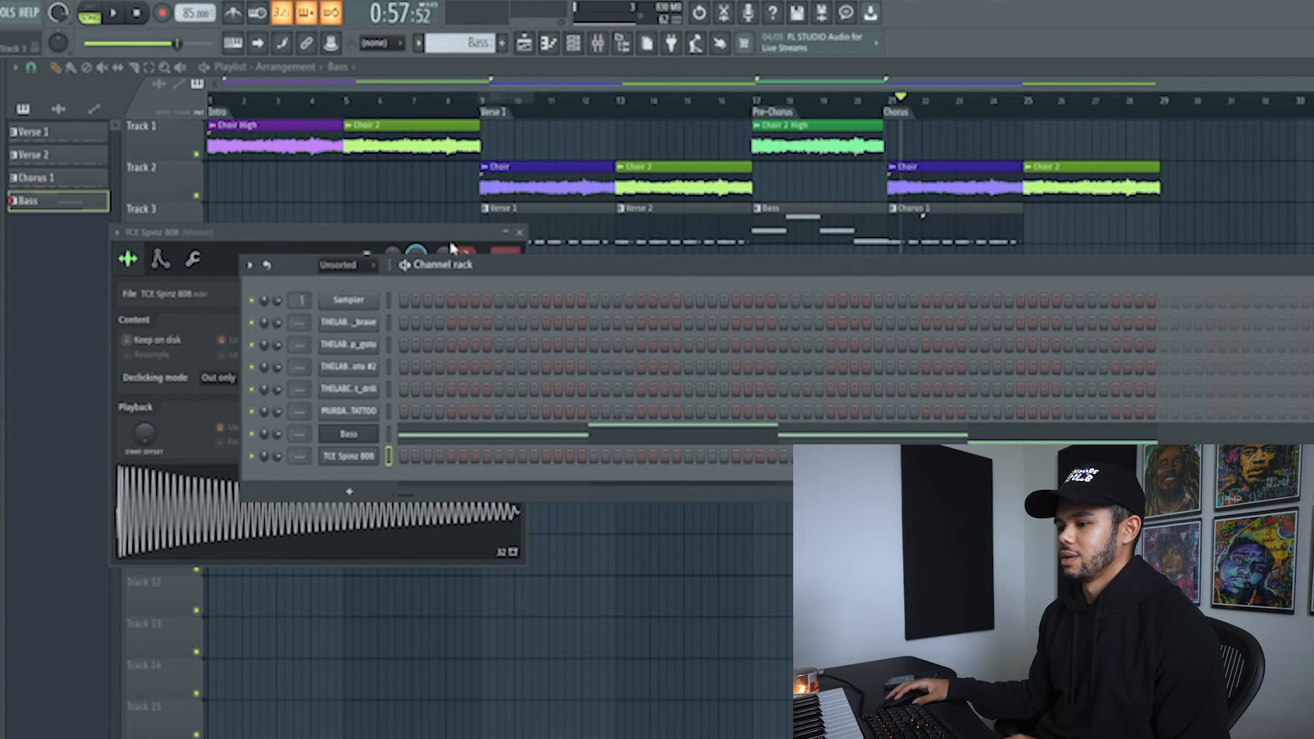
Paste the four-bar bassline into the TCE Spinz 808 piano roll of the Chorus 1 pattern and select all its notes.
left_click(462, 48)
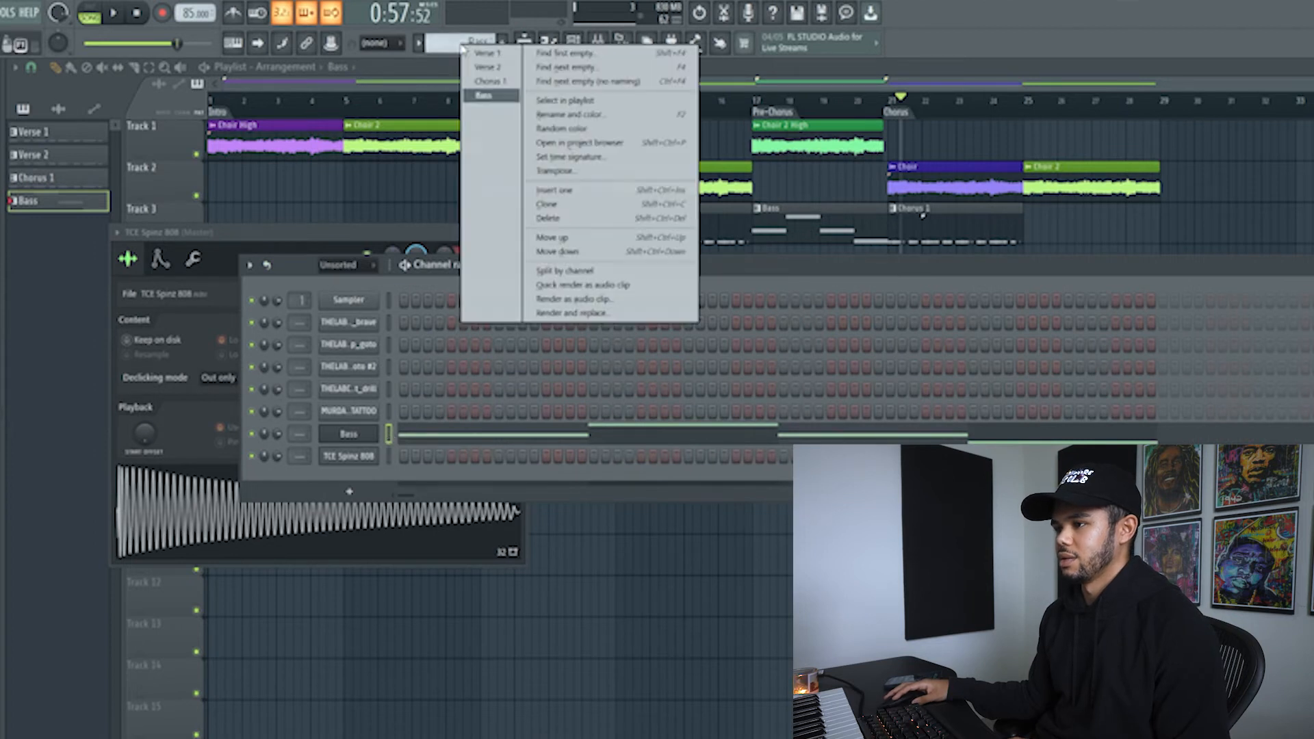
left_click(480, 83)
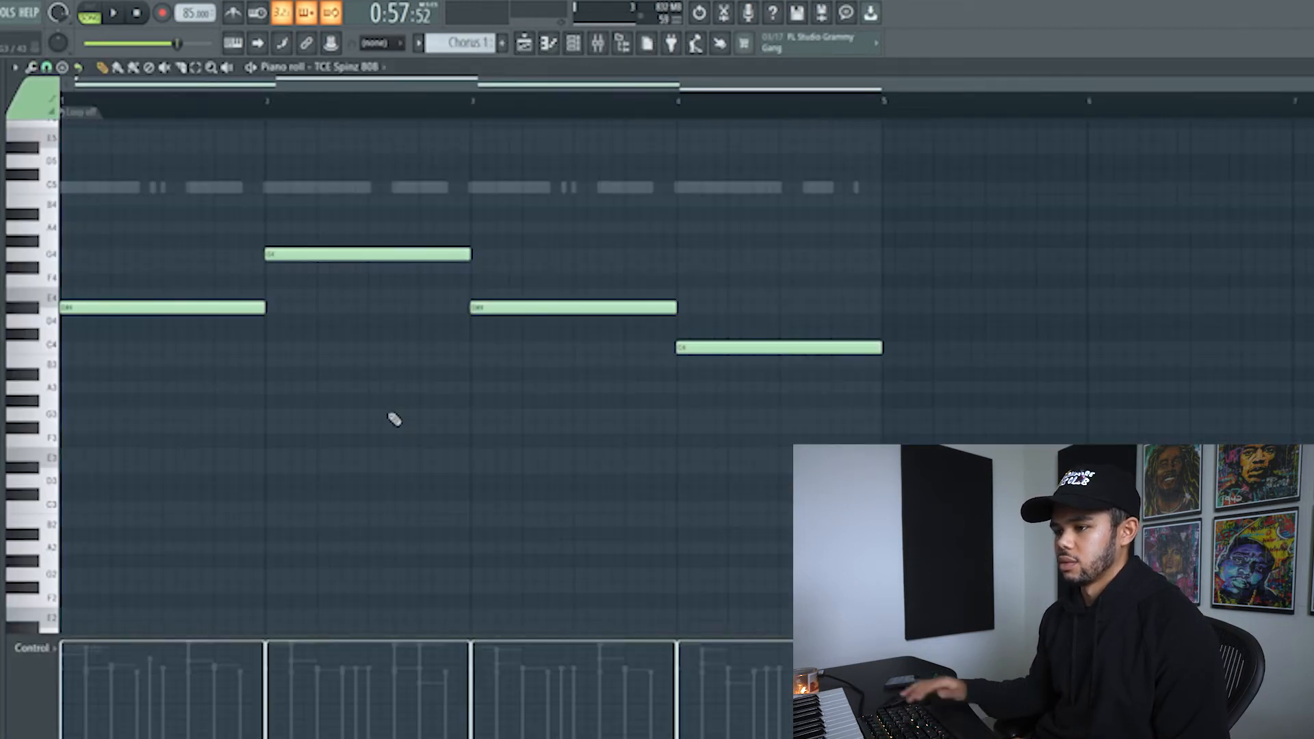
key("ctrl+a")
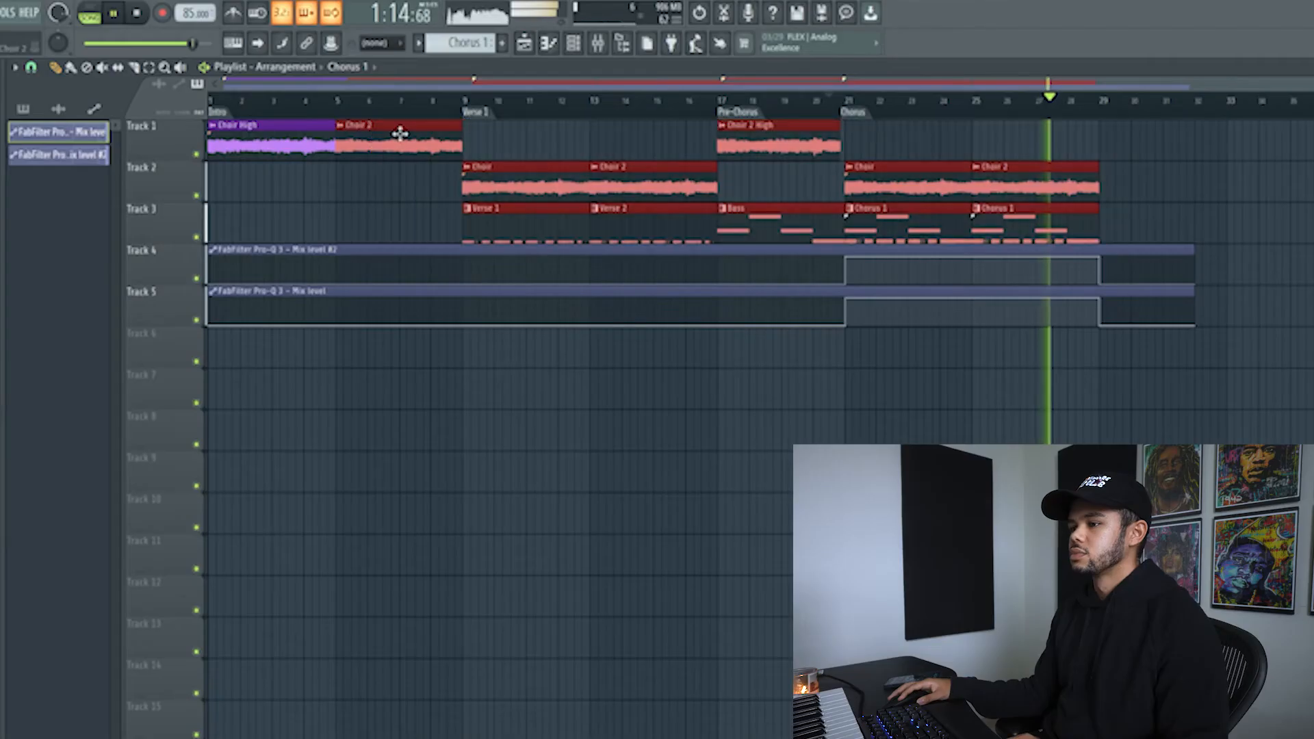
Duplicate all clips on Tracks 1 to 3 starting at bar 29, and extend both FabFilter Pro-Q 3 mix level automation clips across the copy.
left_click_drag(1183, 230, 98, 123)
left_click_drag(301, 141, 1190, 144)
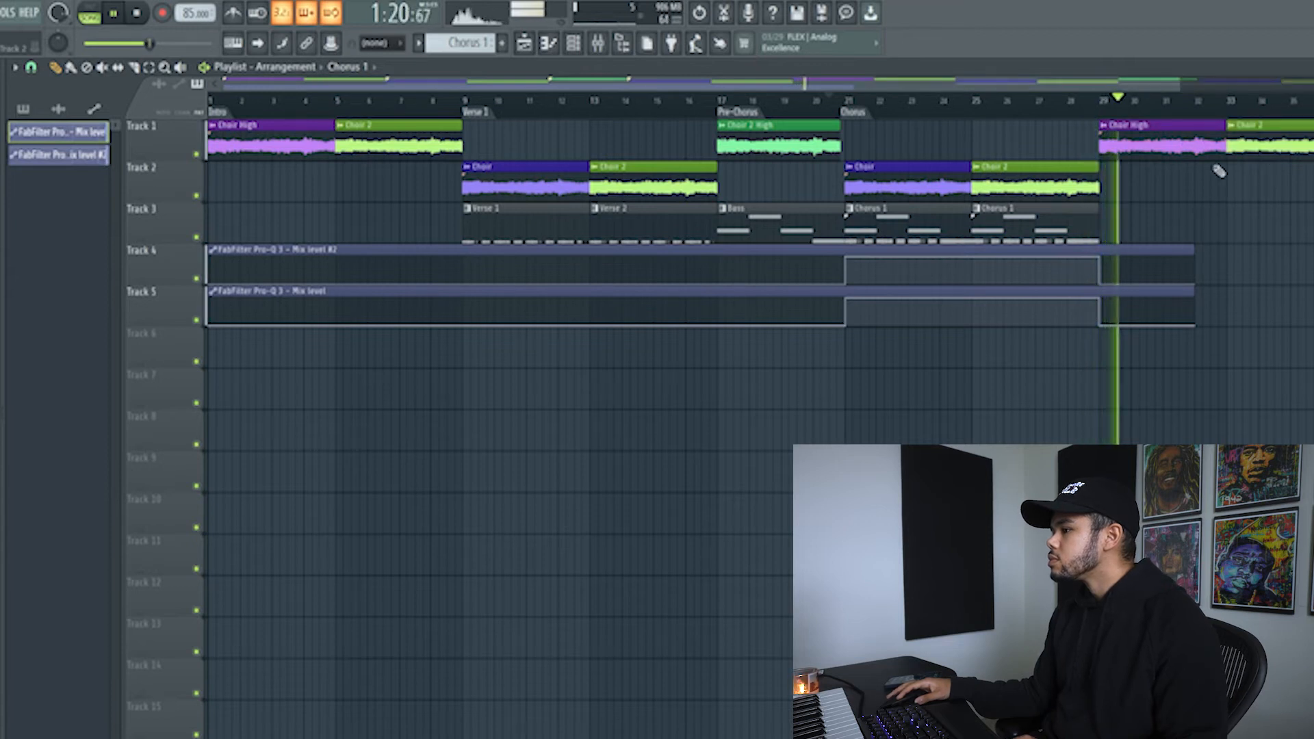
left_click_drag(993, 251, 1312, 252)
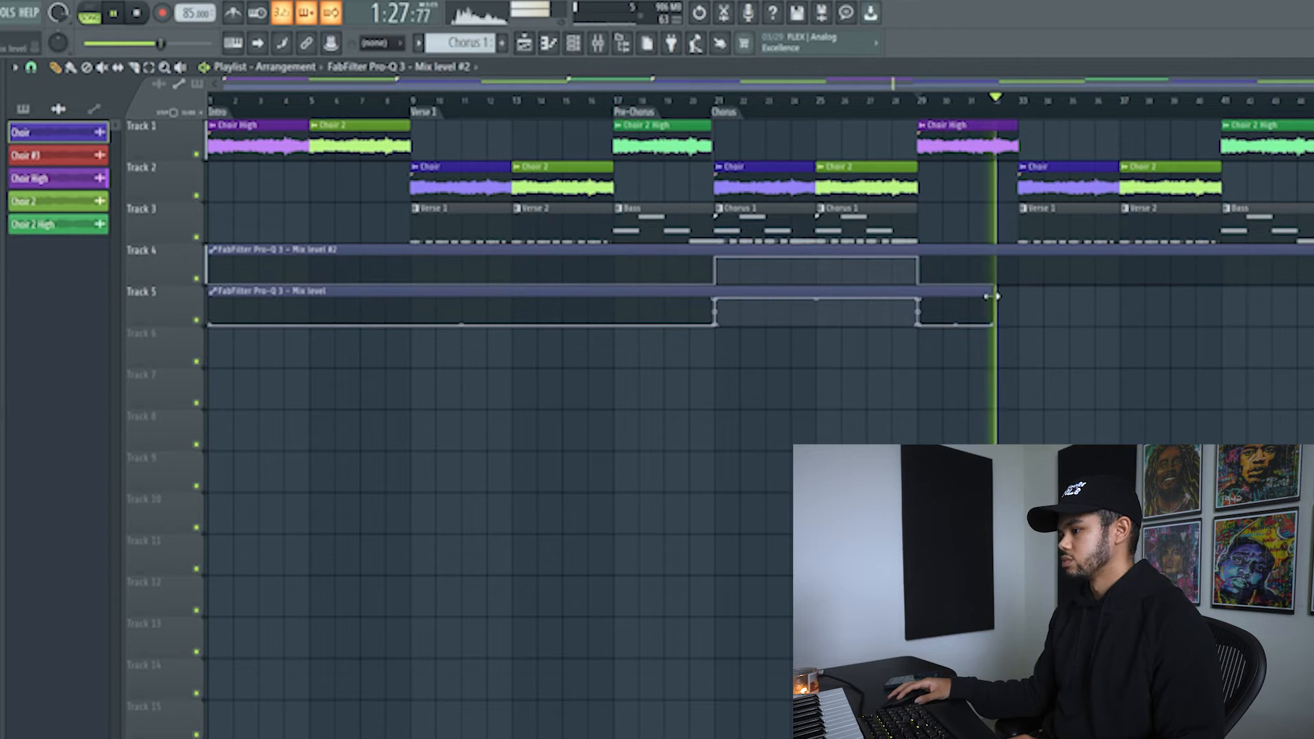
left_click_drag(994, 296, 1312, 297)
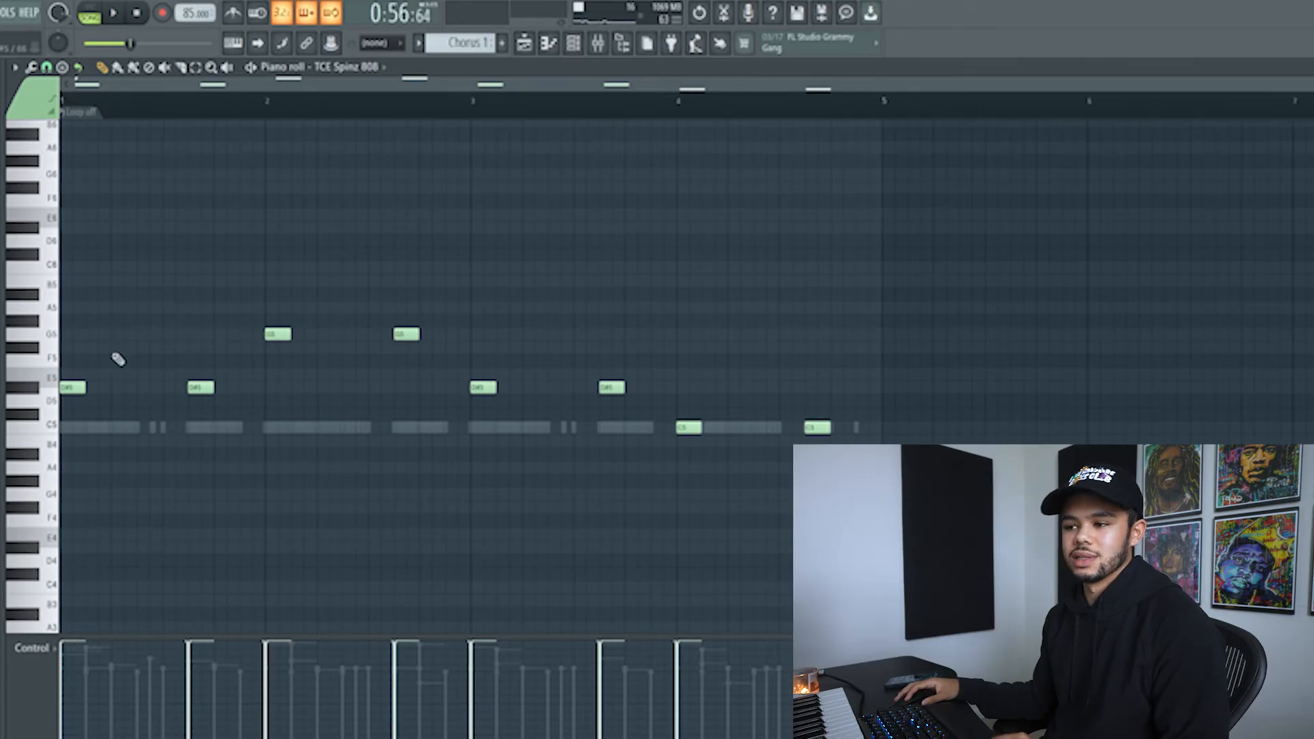
Play back the chorus 808 notes and close the MetaFilter Mono-Stereo window of the Choir mixer track.
key("space")
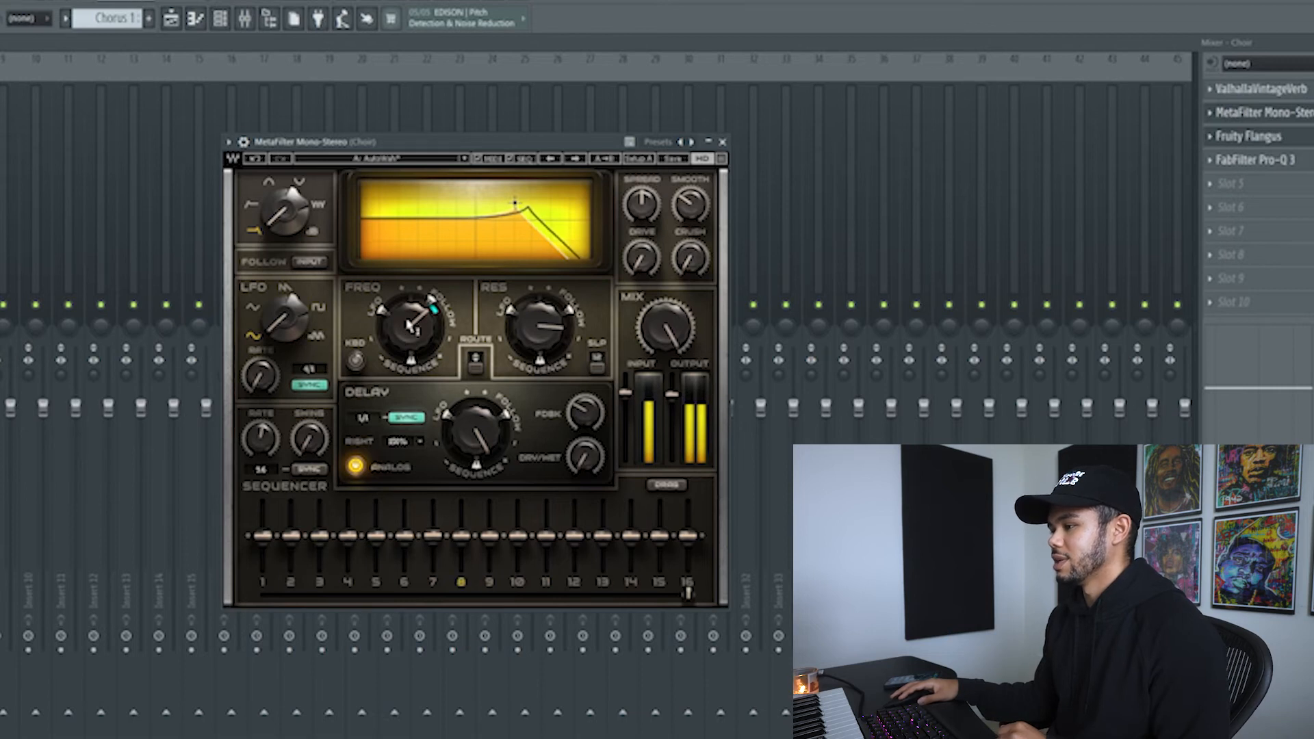
left_click(722, 142)
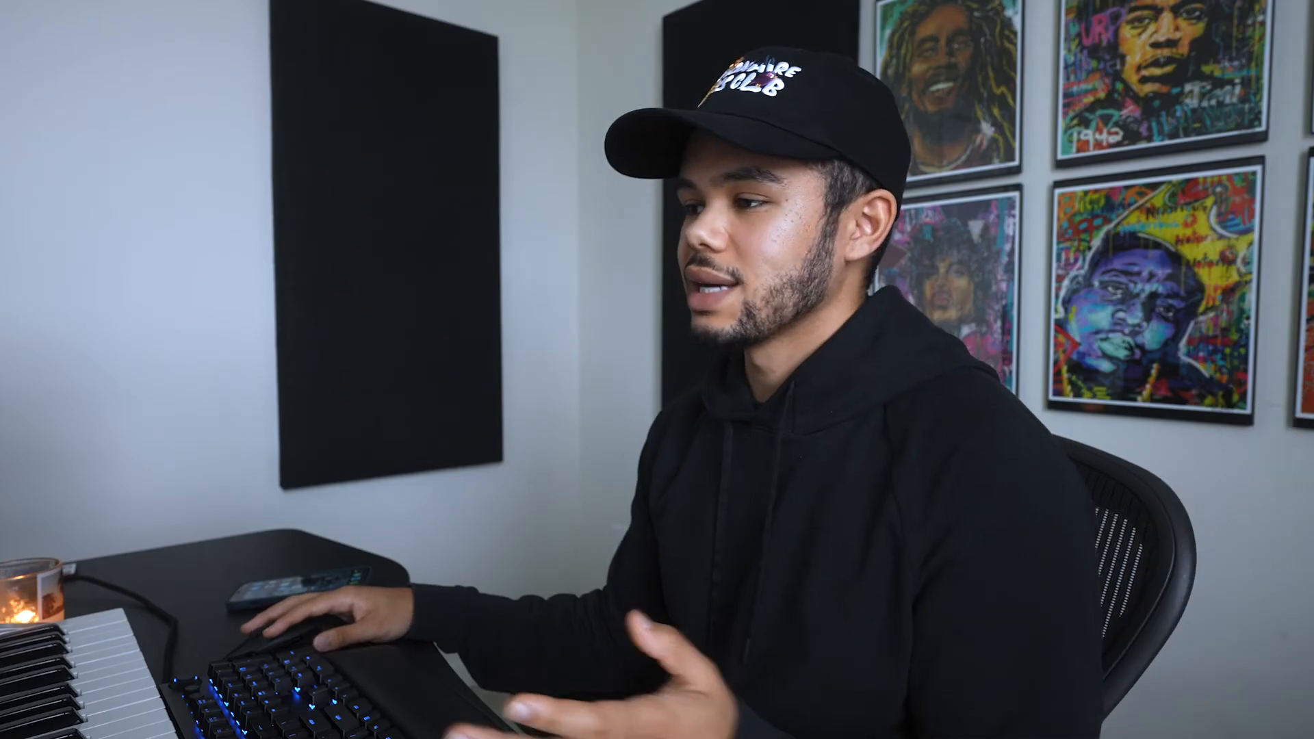